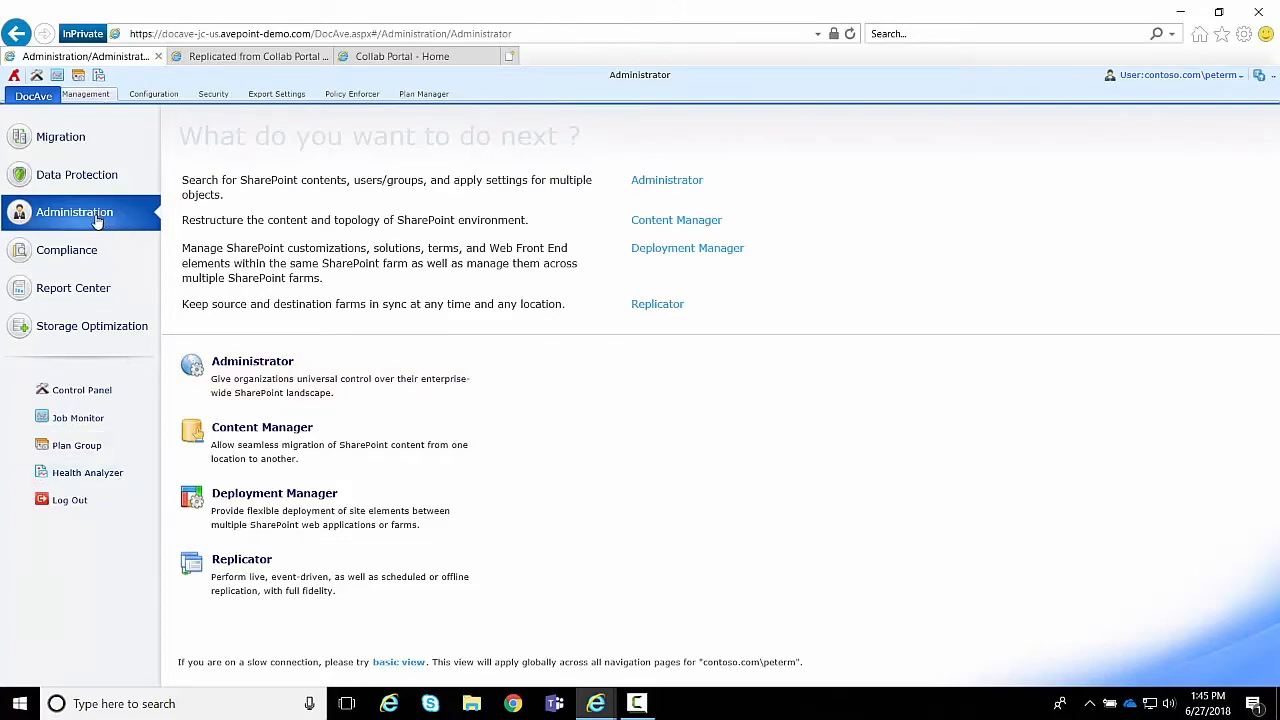
Open the Replicator module and start a new Online Replicator plan.
{"action": "mouse_move", "coordinate": [215, 565]}
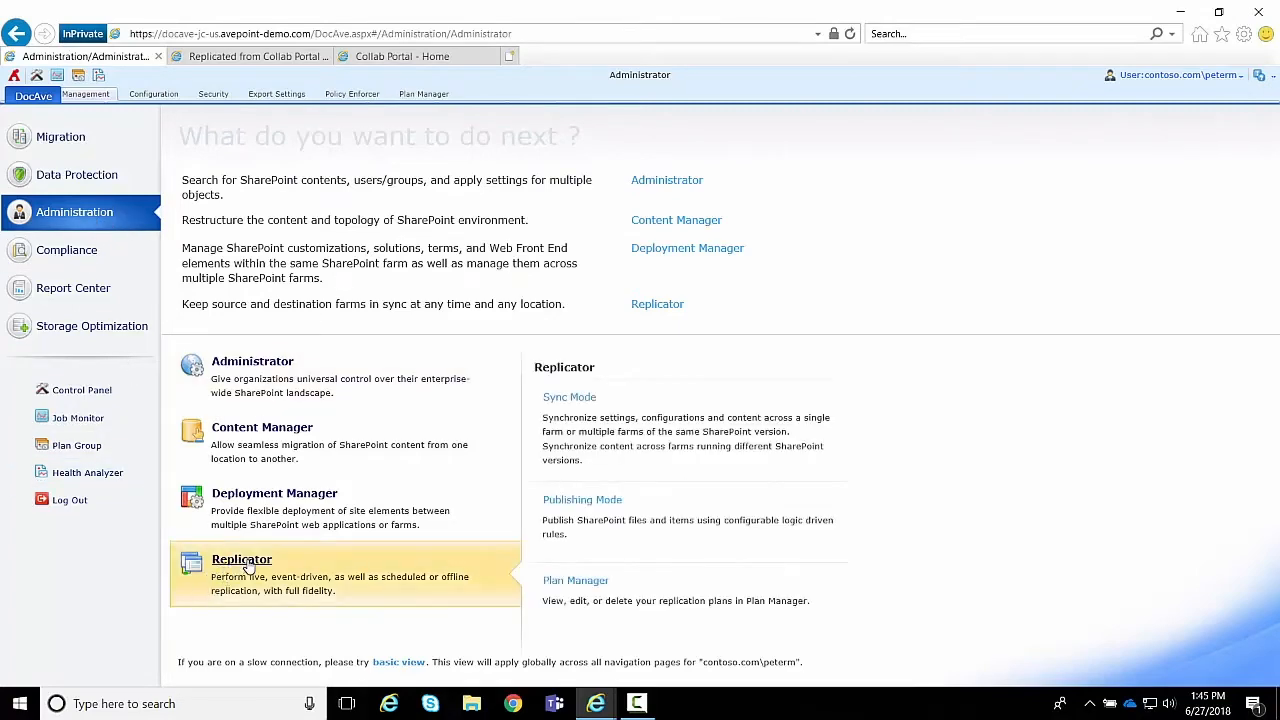
{"action": "left_click", "coordinate": [248, 566]}
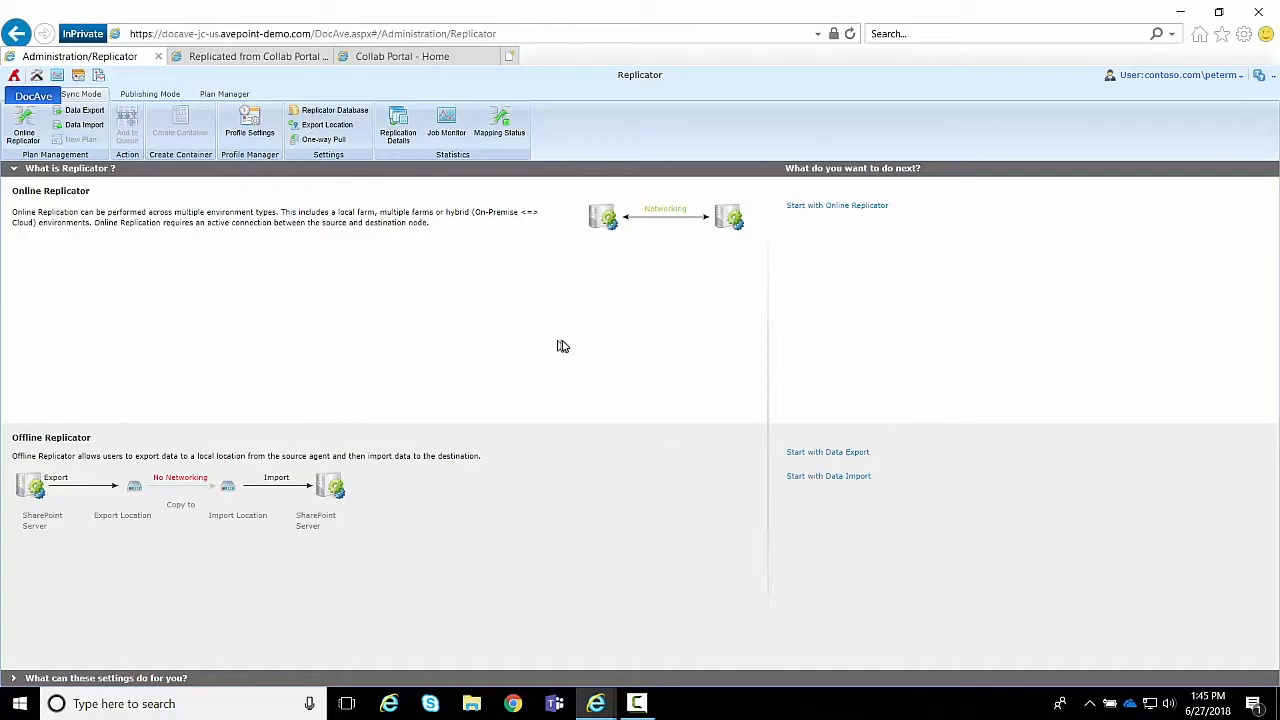
{"action": "left_click", "coordinate": [820, 206]}
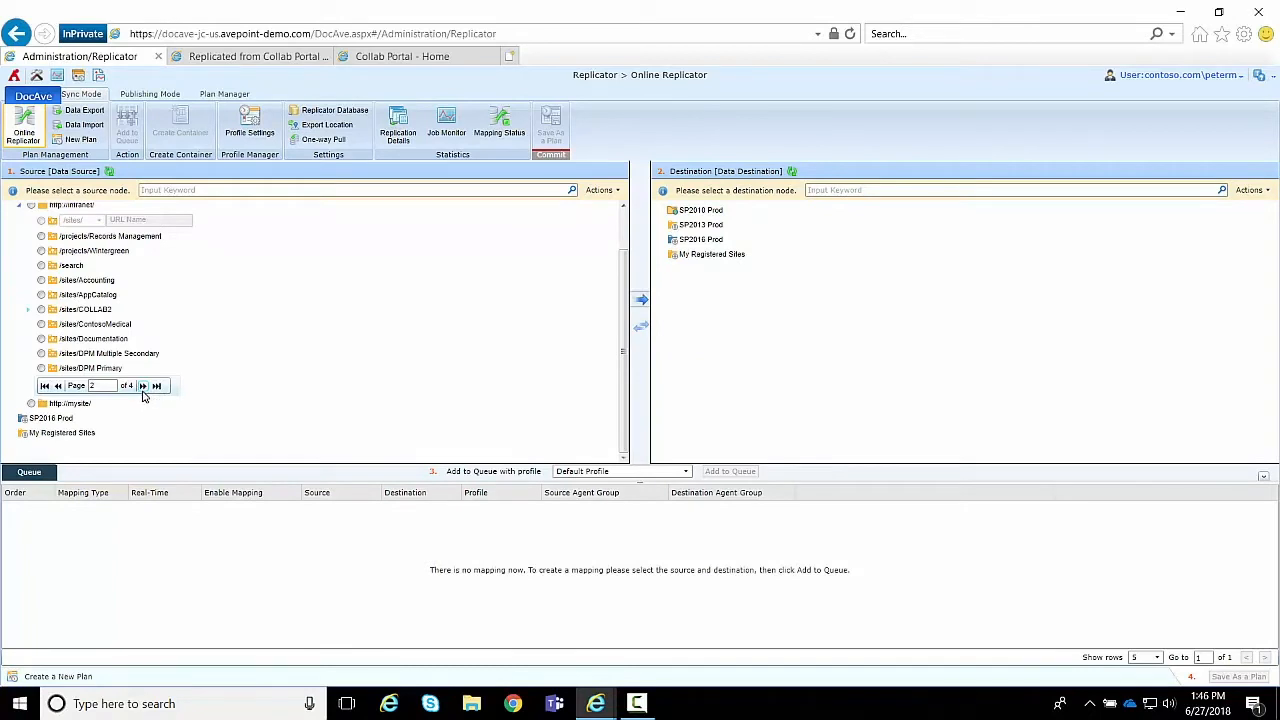
{"action": "left_click", "coordinate": [143, 386]}
{"action": "left_click", "coordinate": [143, 389]}
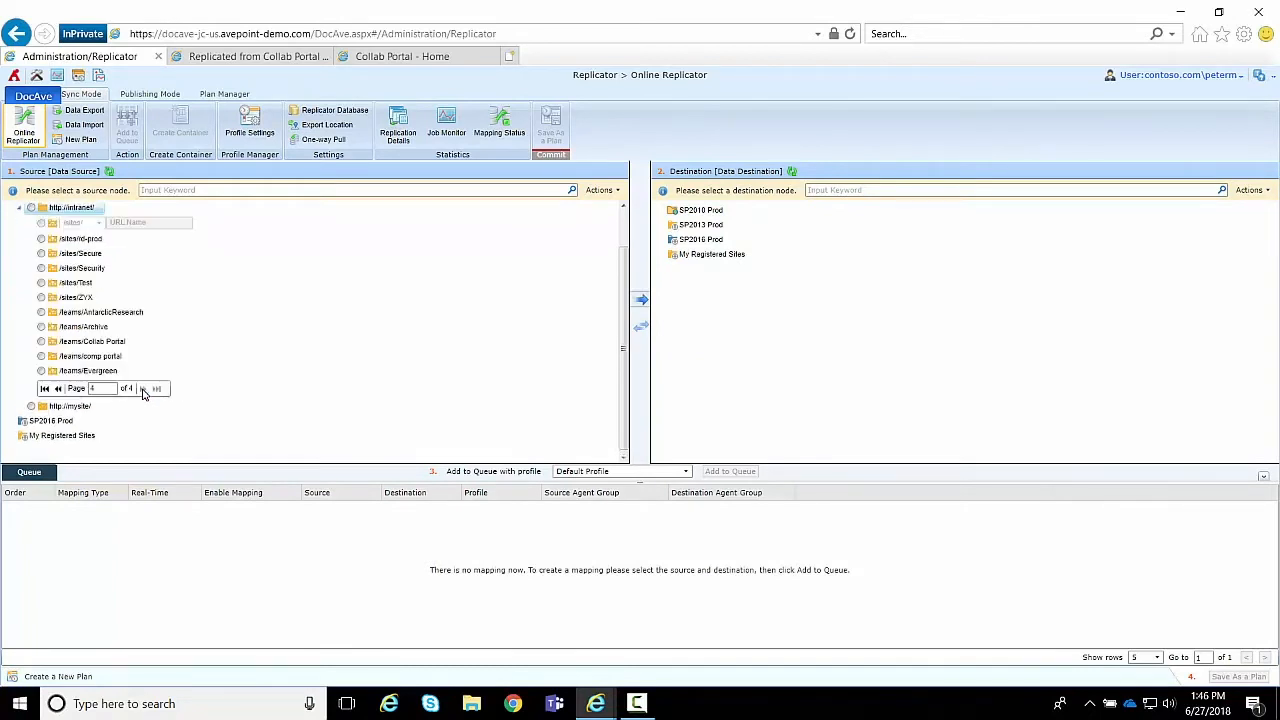
{"action": "left_click", "coordinate": [66, 342]}
{"action": "left_click", "coordinate": [110, 357]}
{"action": "left_click", "coordinate": [78, 372]}
{"action": "scroll", "coordinate": [368, 358], "scroll_direction": "down", "scroll_amount": 2}
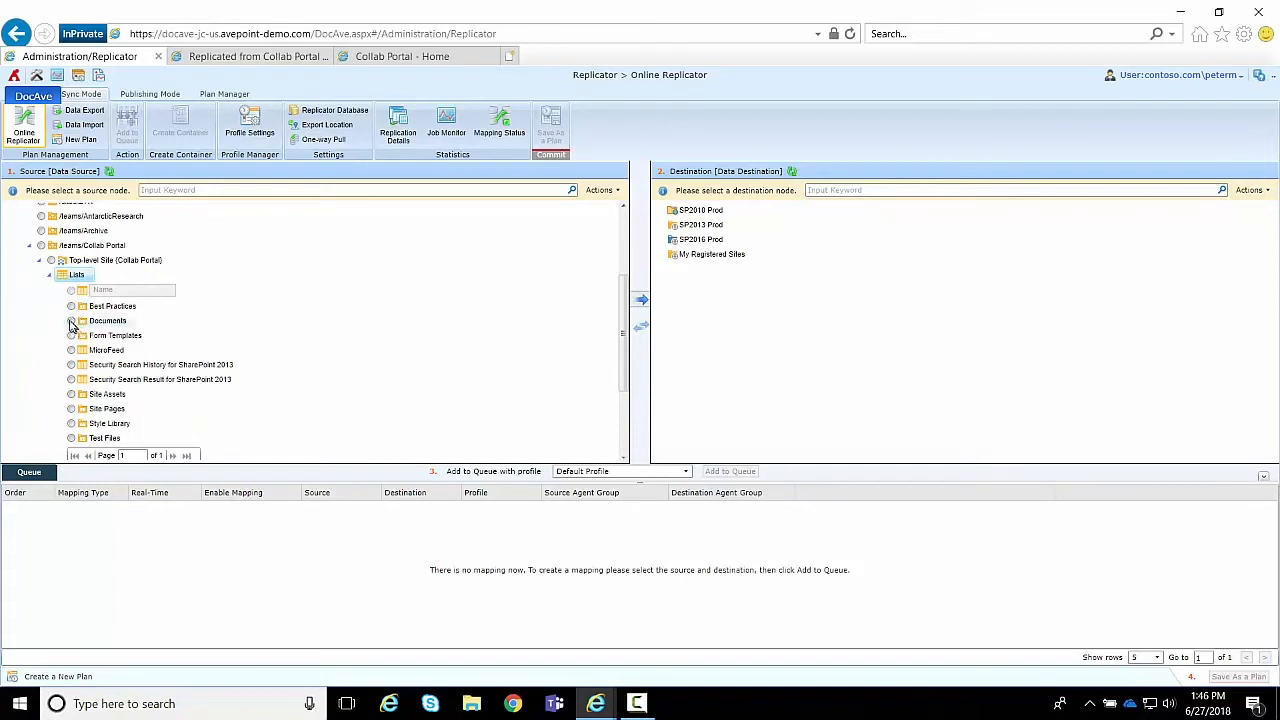
{"action": "left_click", "coordinate": [71, 321]}
{"action": "scroll", "coordinate": [372, 388], "scroll_direction": "down", "scroll_amount": 1}
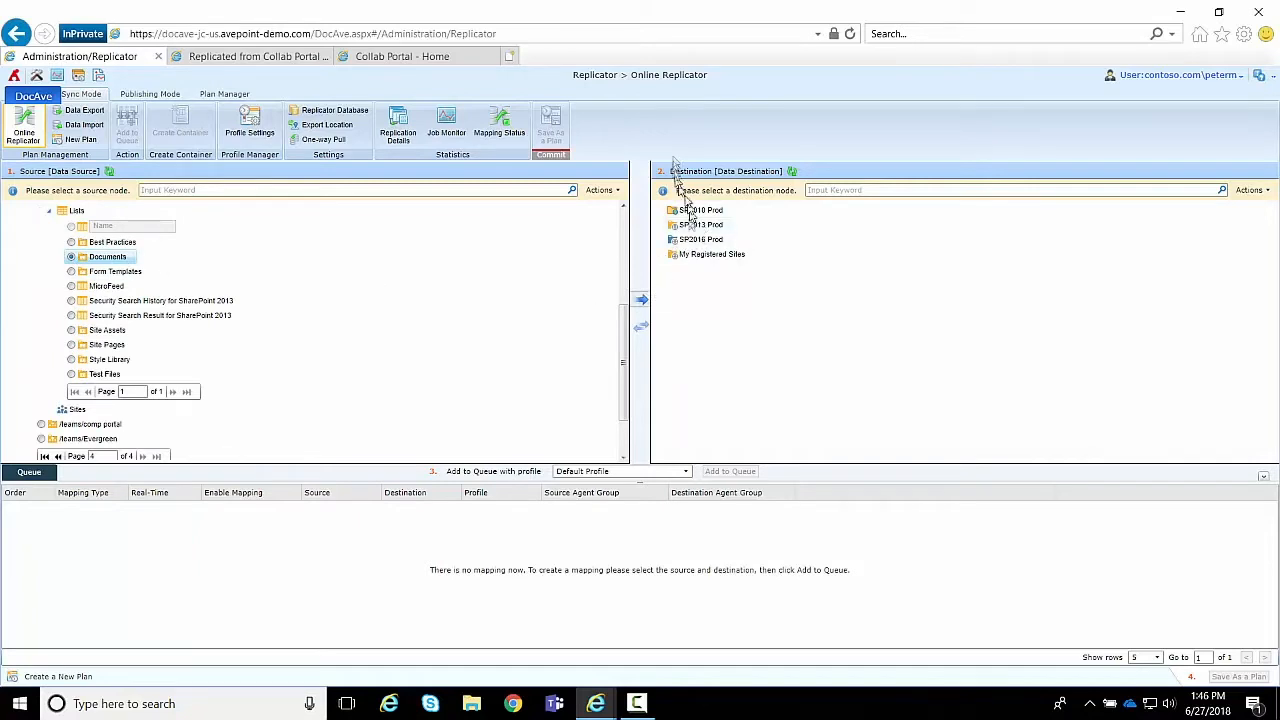
Choose the Replicated from Collab Portal library in SP2013 Prod's /sites/COLLAB2 as destination and queue the mapping with the Default Profile.
{"action": "left_click", "coordinate": [702, 226]}
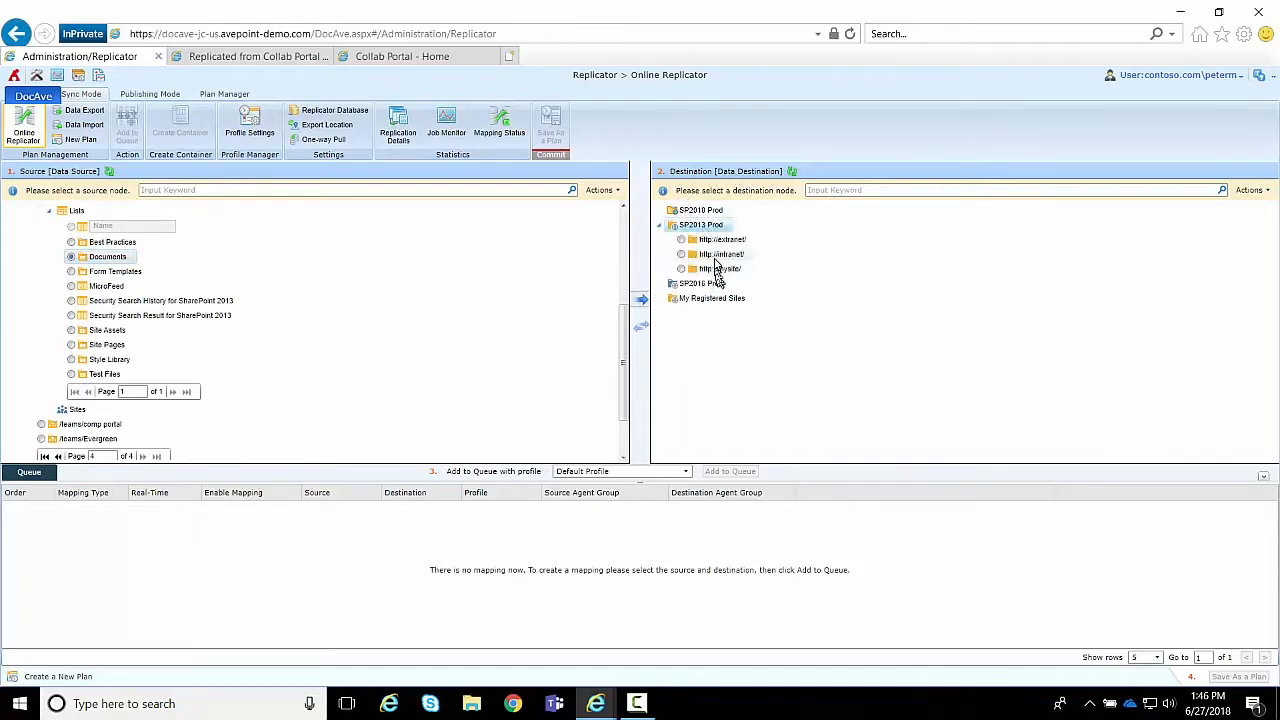
{"action": "left_click", "coordinate": [722, 255]}
{"action": "left_click", "coordinate": [792, 435]}
{"action": "left_click", "coordinate": [740, 359]}
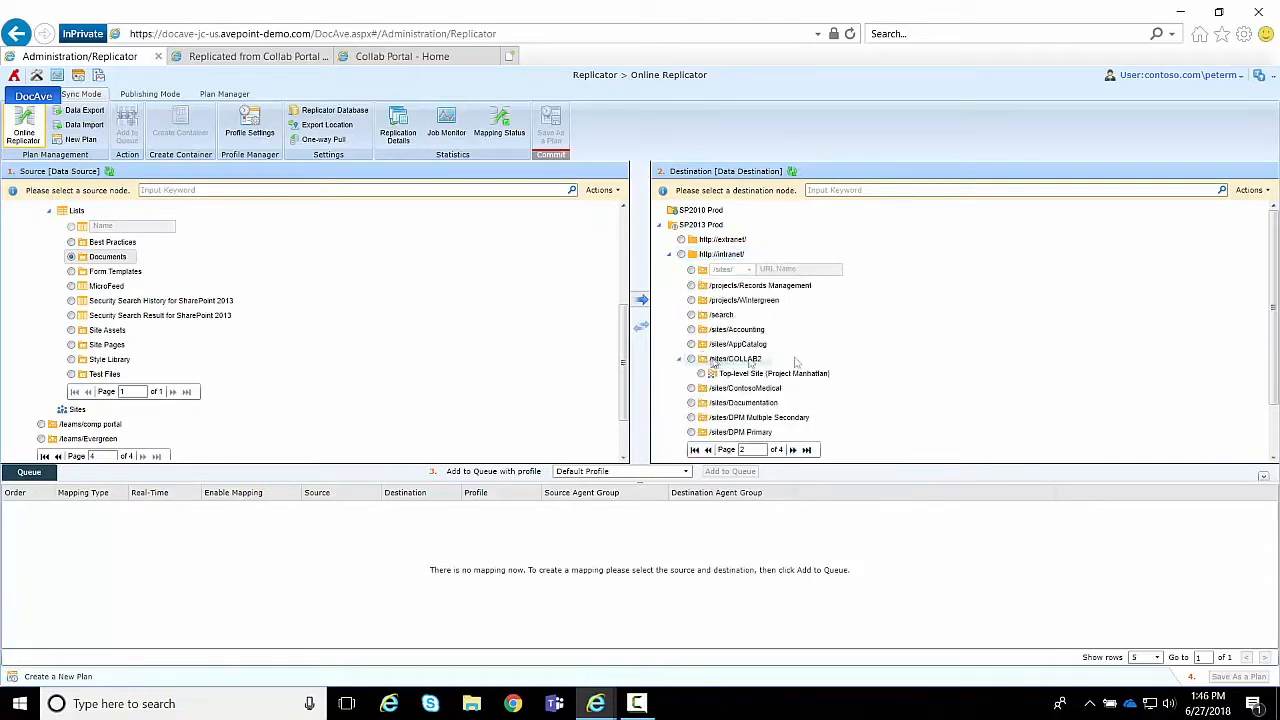
{"action": "left_click", "coordinate": [750, 375]}
{"action": "scroll", "coordinate": [863, 363], "scroll_direction": "down", "scroll_amount": 2}
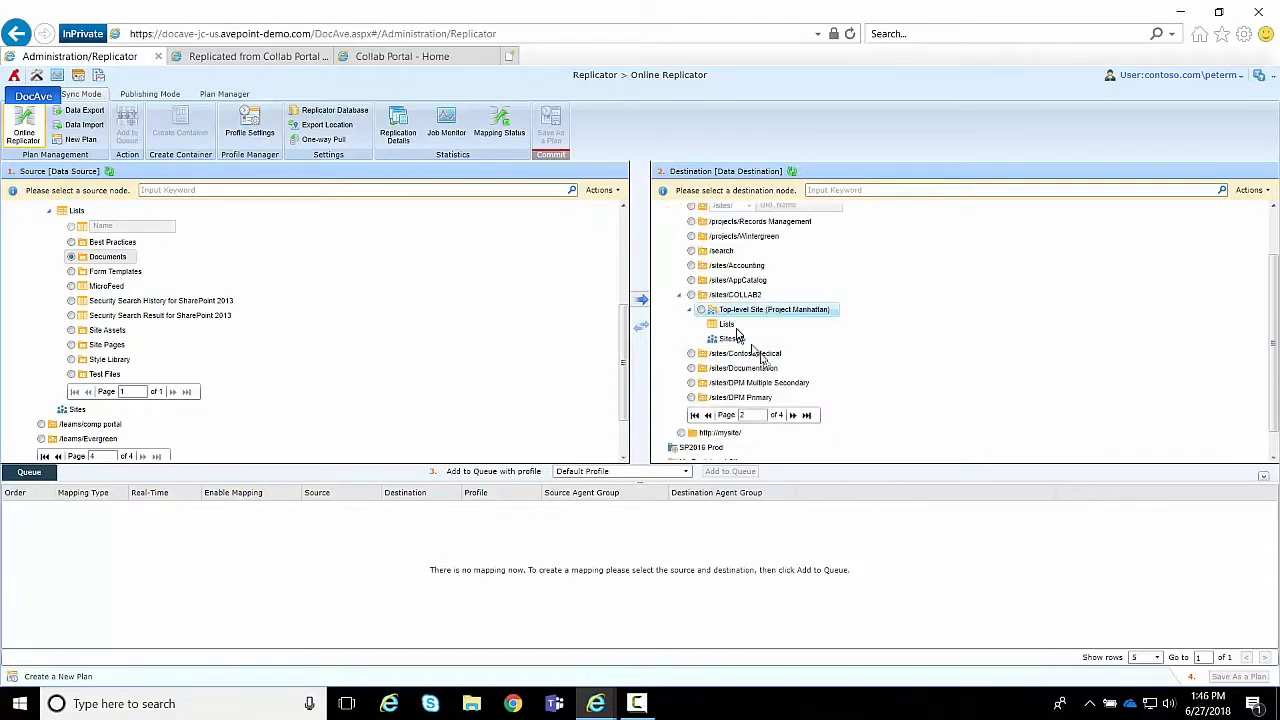
{"action": "left_click", "coordinate": [726, 324]}
{"action": "scroll", "coordinate": [903, 357], "scroll_direction": "down", "scroll_amount": 2}
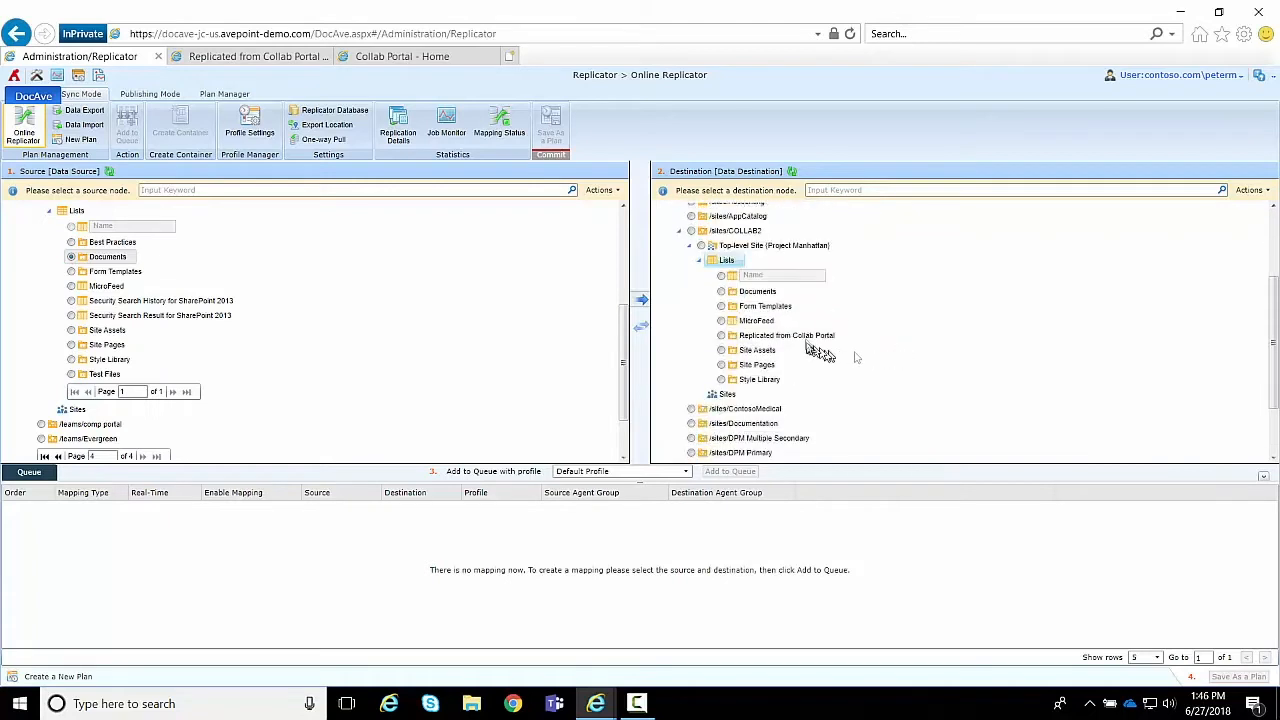
{"action": "left_click", "coordinate": [721, 336]}
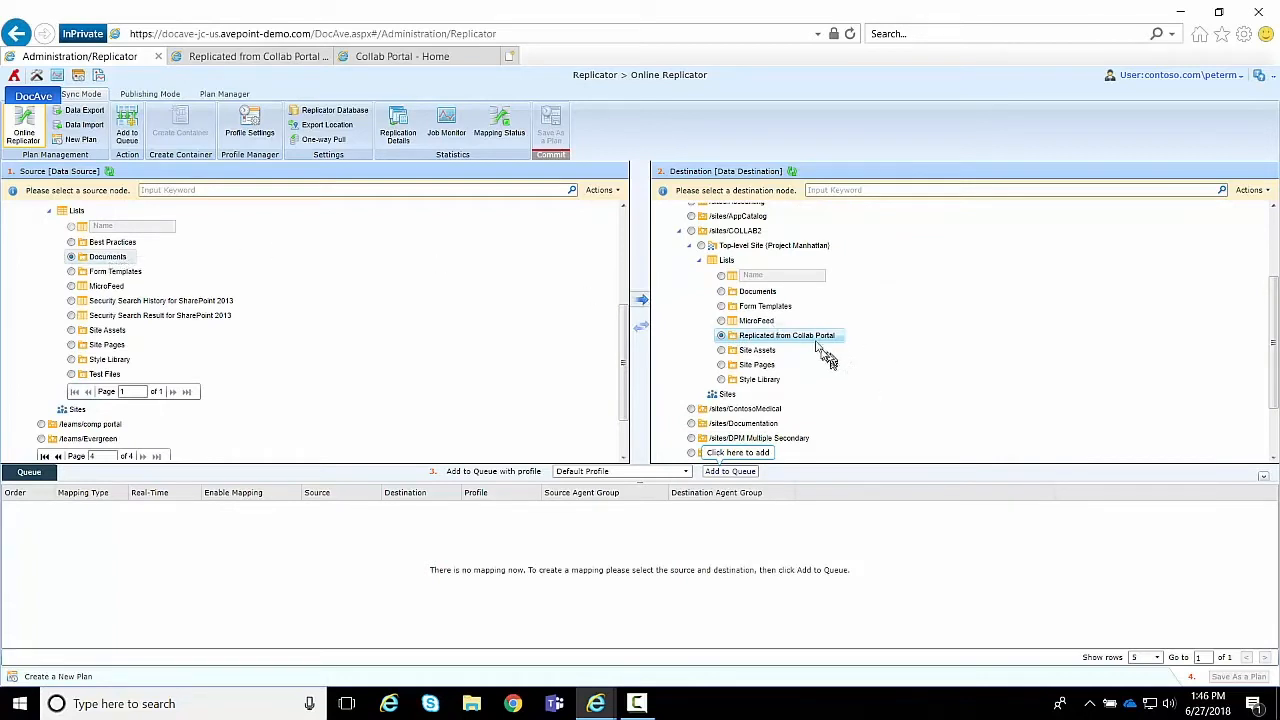
{"action": "left_click", "coordinate": [732, 476]}
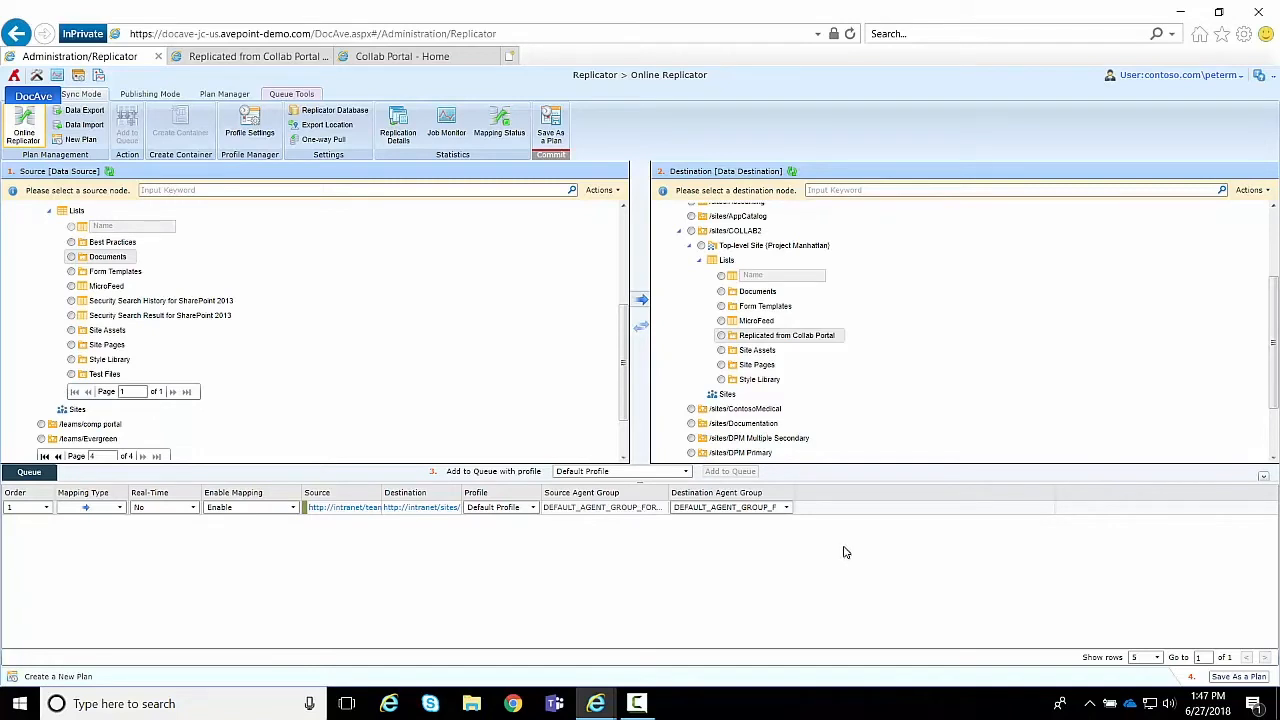
Examine the queued mapping's order, mapping type, real-time, enable and profile choices.
{"action": "left_click", "coordinate": [45, 512]}
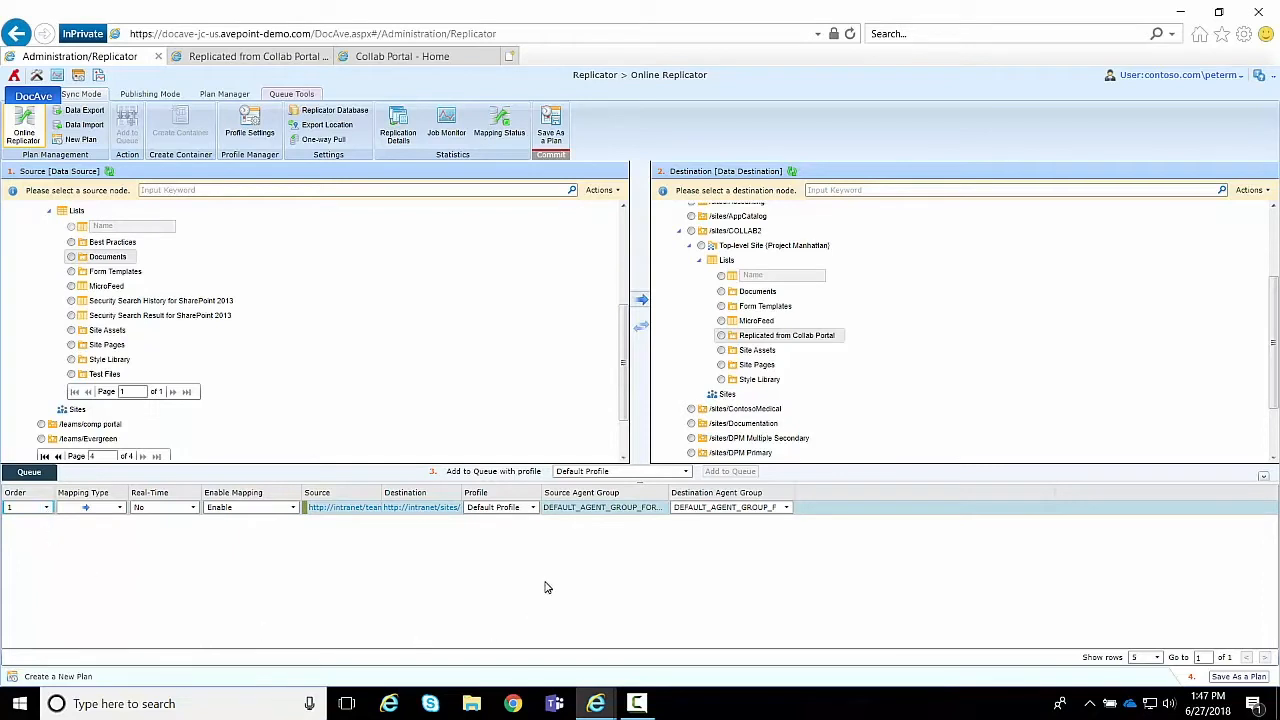
{"action": "left_click", "coordinate": [121, 508]}
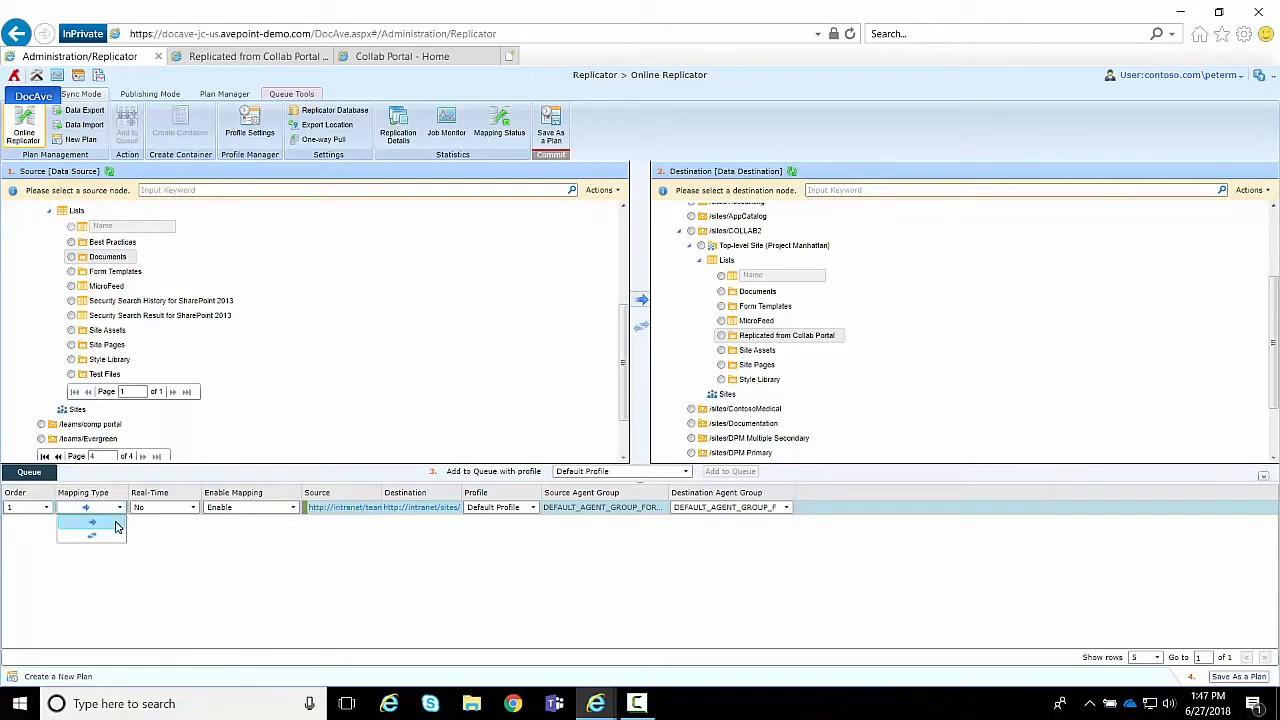
{"action": "left_click", "coordinate": [251, 590]}
{"action": "left_click", "coordinate": [193, 508]}
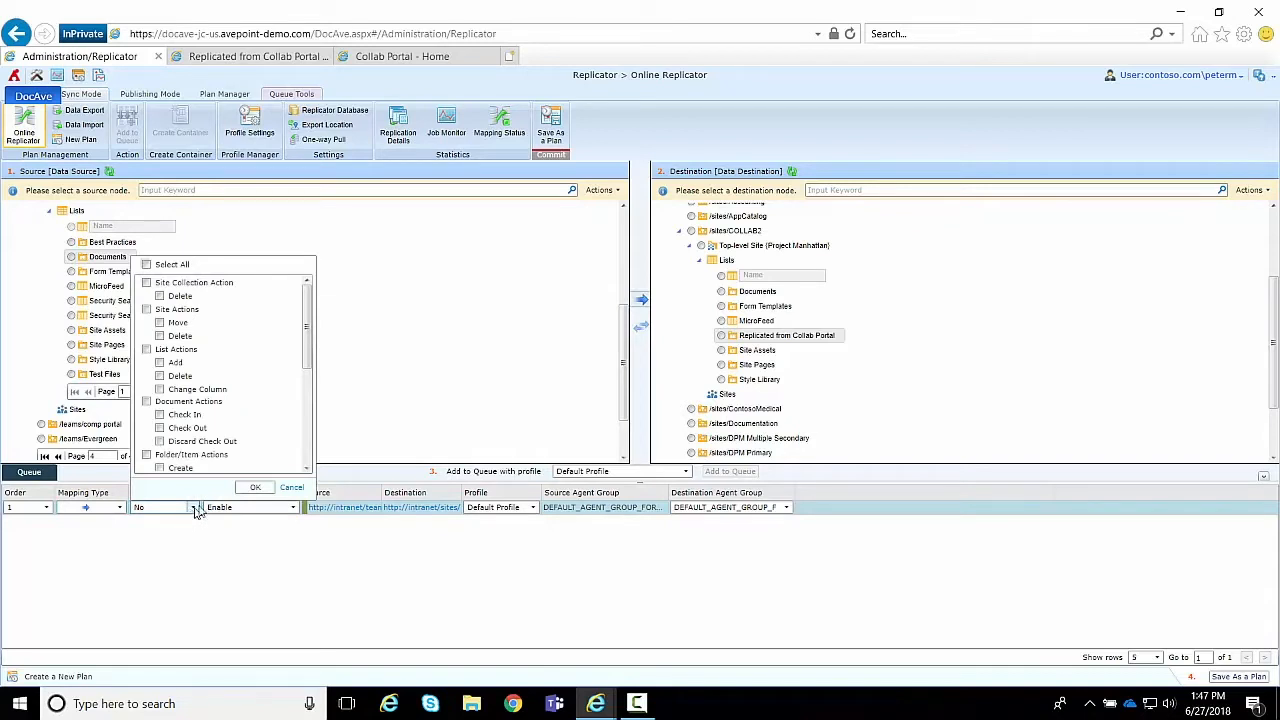
{"action": "left_click", "coordinate": [238, 598]}
{"action": "left_click", "coordinate": [296, 513]}
{"action": "left_click", "coordinate": [296, 513]}
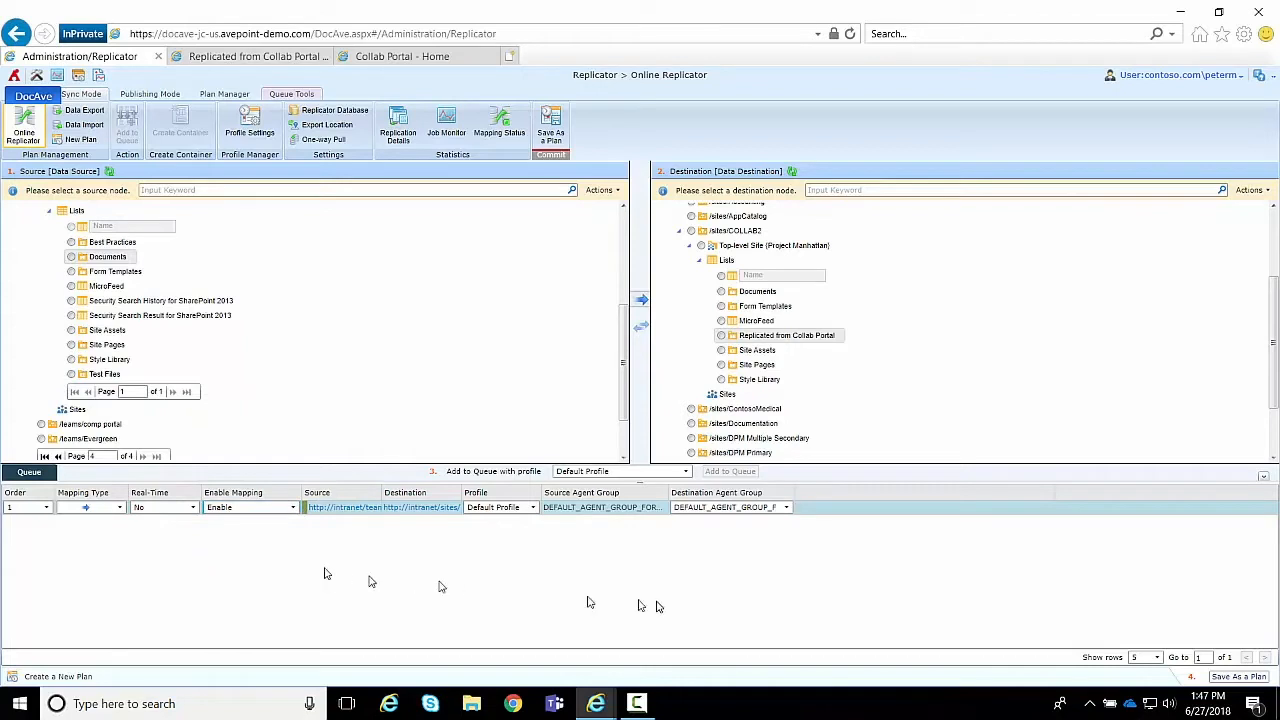
{"action": "left_click", "coordinate": [535, 509]}
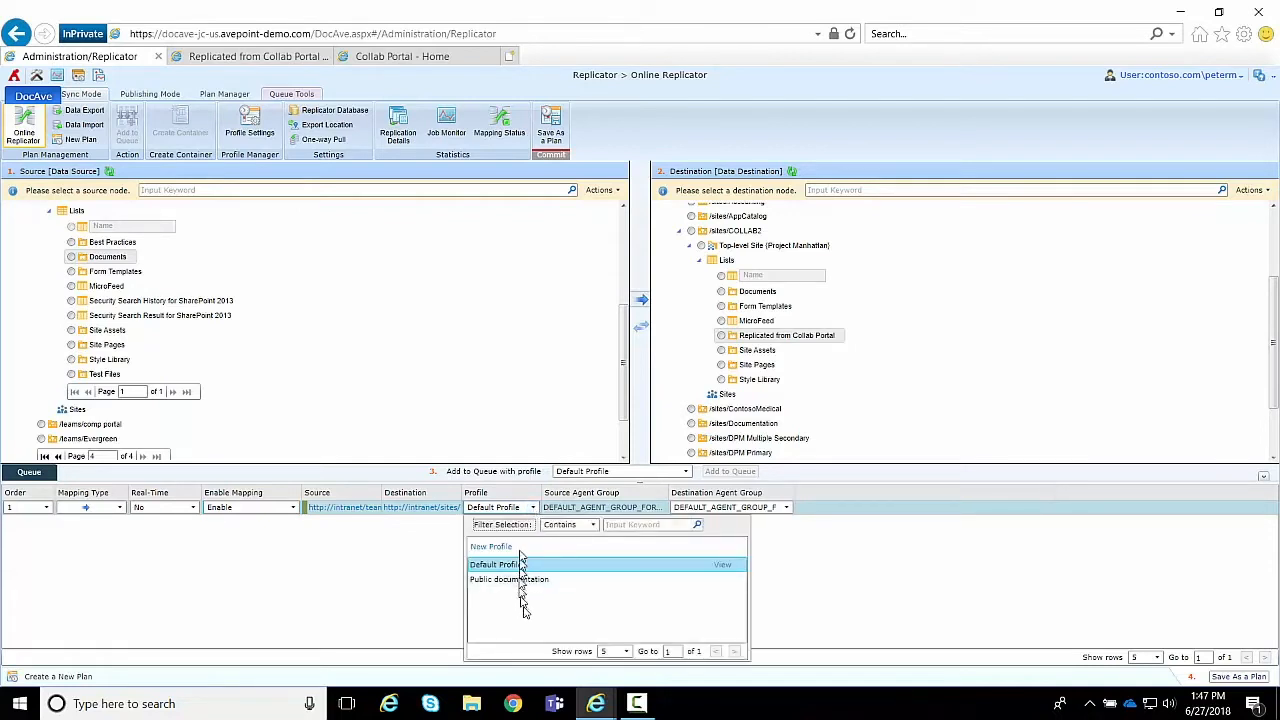
{"action": "left_click", "coordinate": [363, 596]}
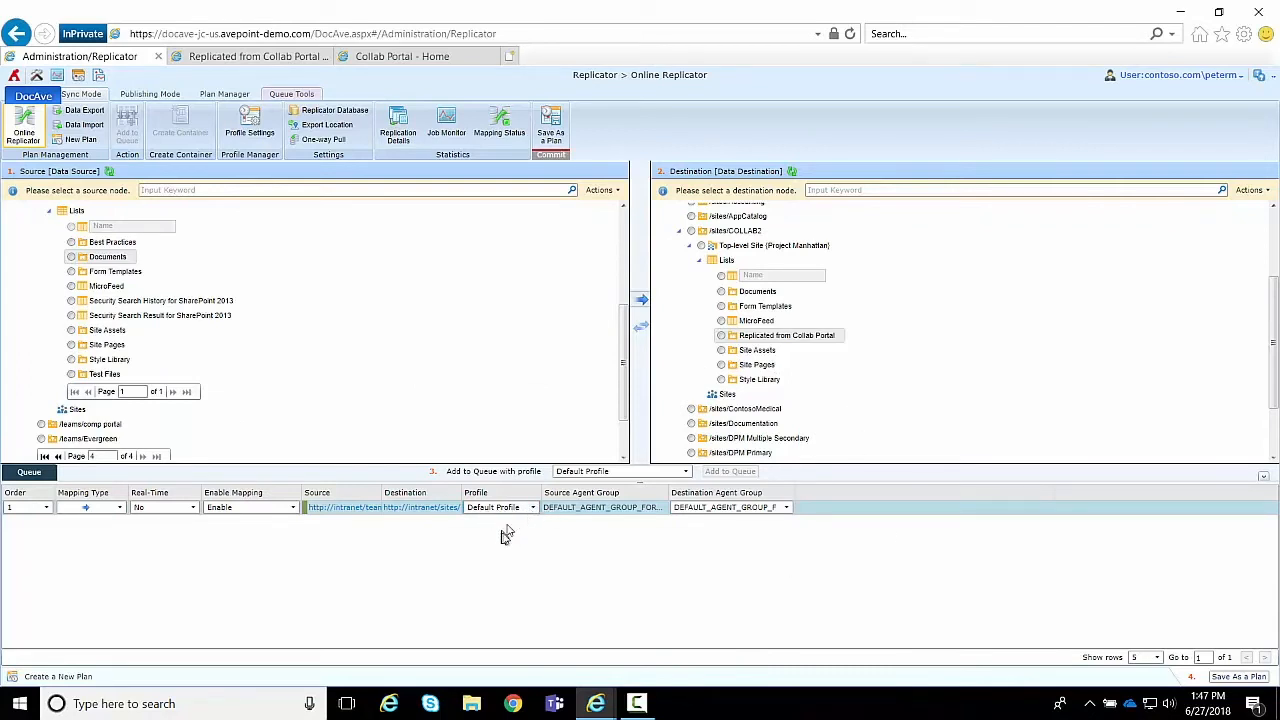
Edit the Default Replication Options sub-profile in the online profile settings and turn off security replication.
{"action": "left_click", "coordinate": [260, 128]}
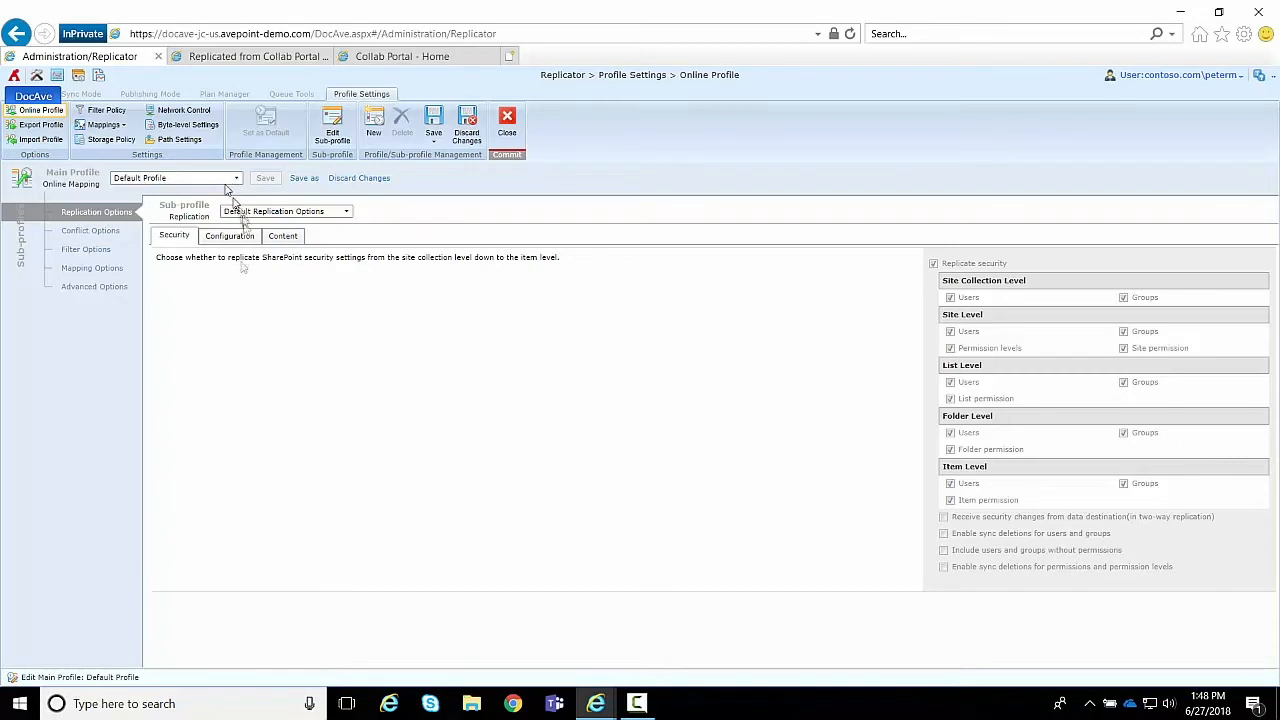
{"action": "left_click", "coordinate": [284, 345]}
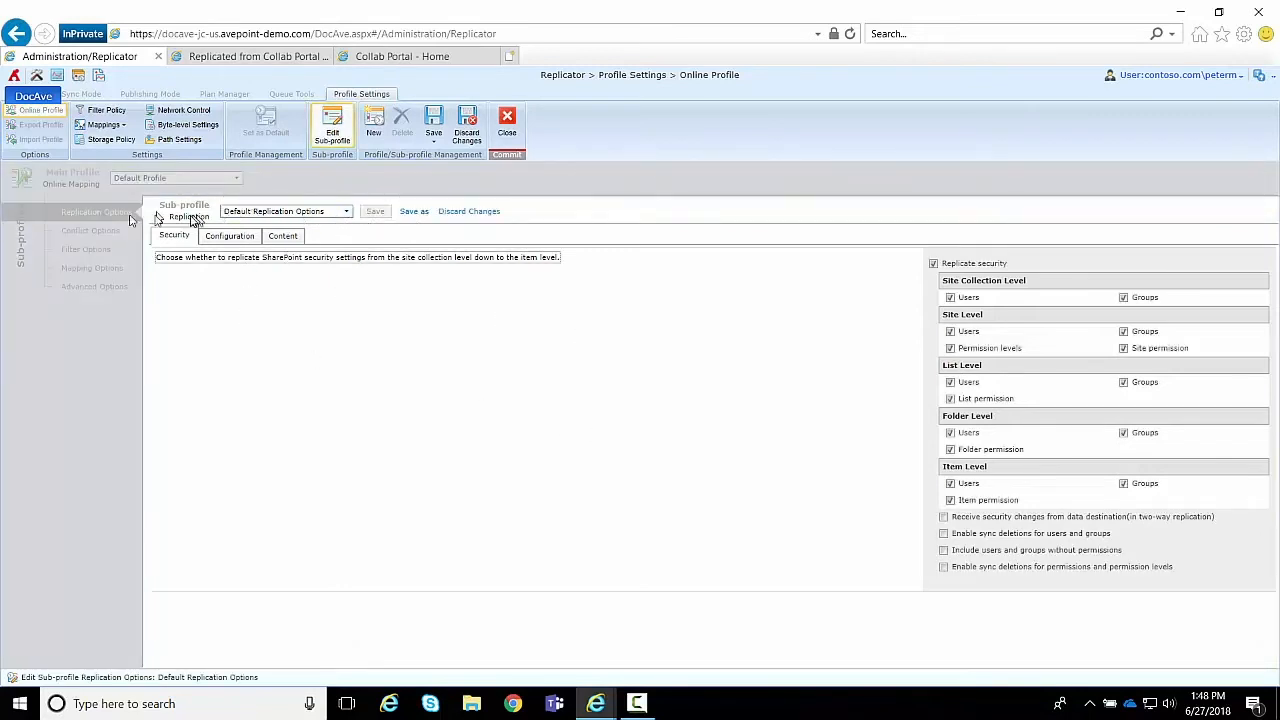
{"action": "left_click", "coordinate": [346, 212]}
{"action": "left_click", "coordinate": [348, 214]}
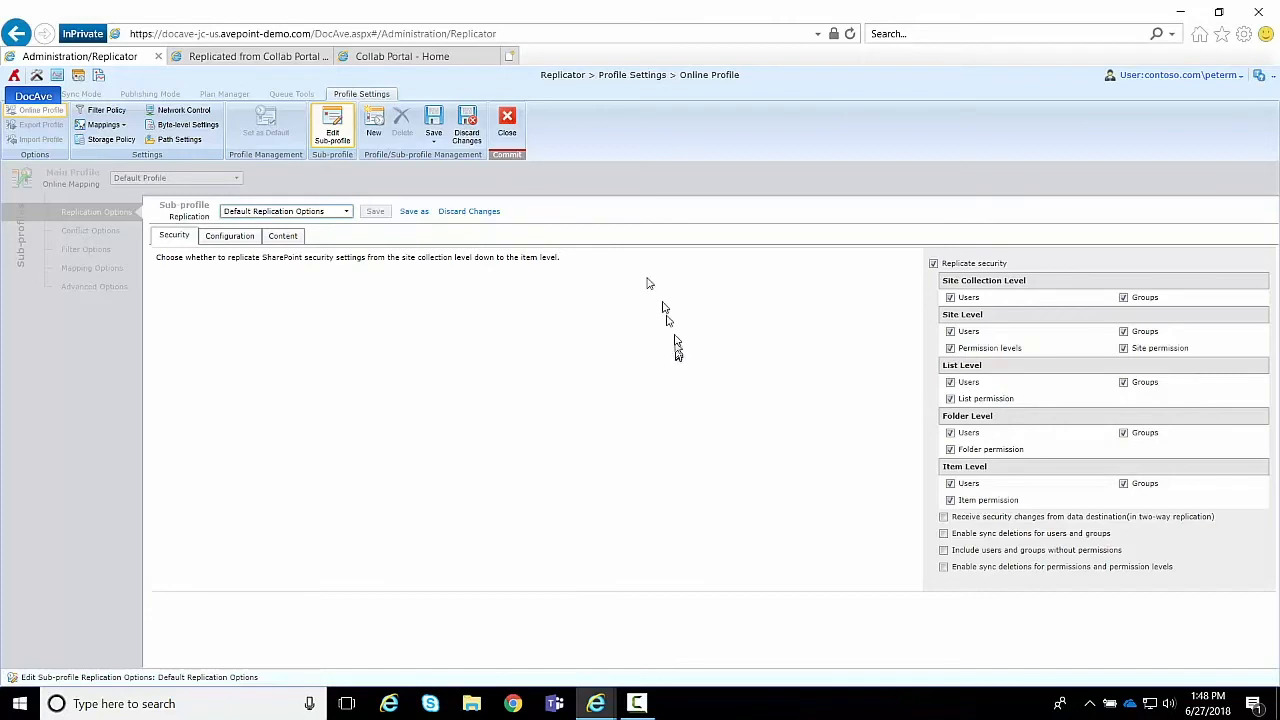
{"action": "left_click", "coordinate": [934, 265]}
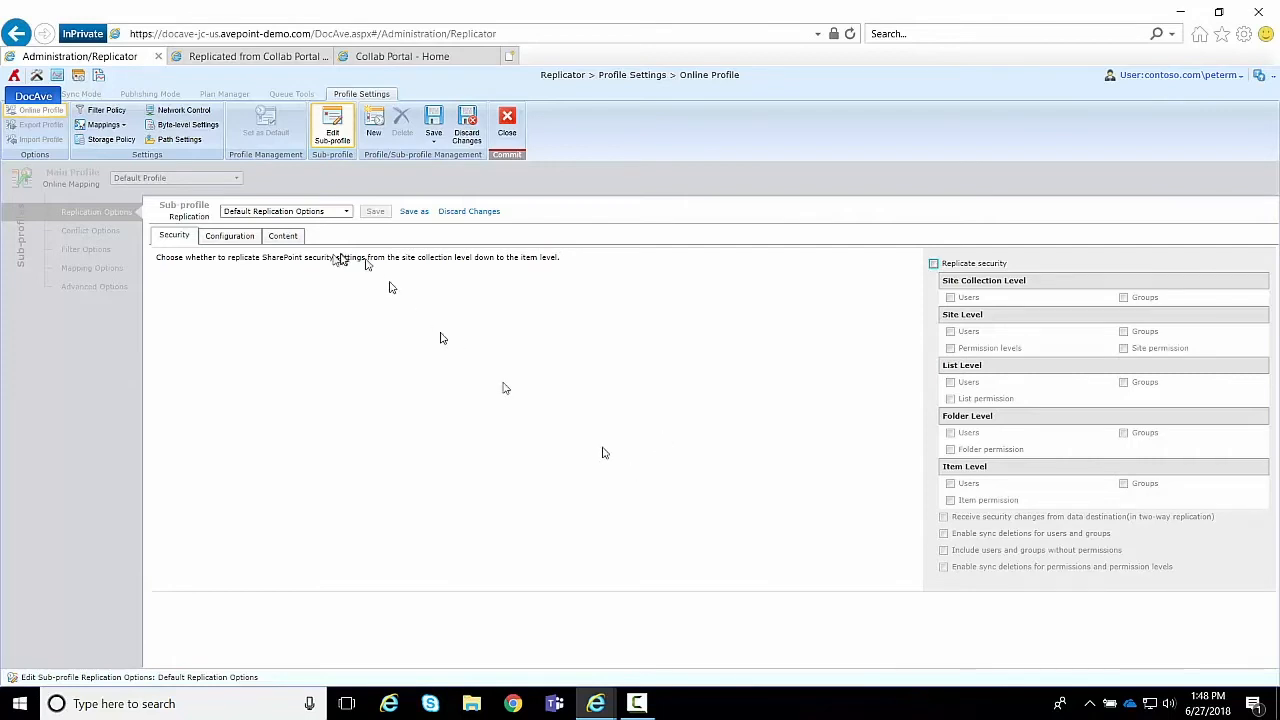
Turn off configuration replication and the advanced handling of item-dependent columns and content types.
{"action": "left_click", "coordinate": [229, 236]}
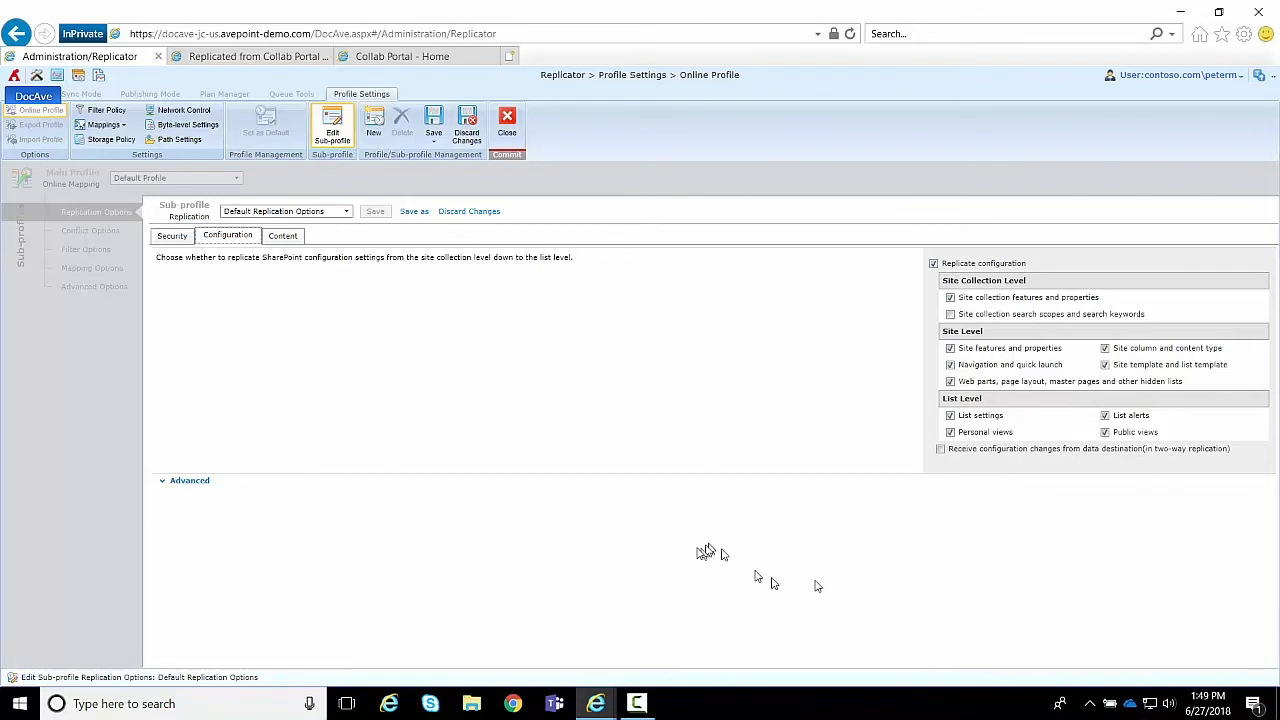
{"action": "left_click", "coordinate": [935, 264]}
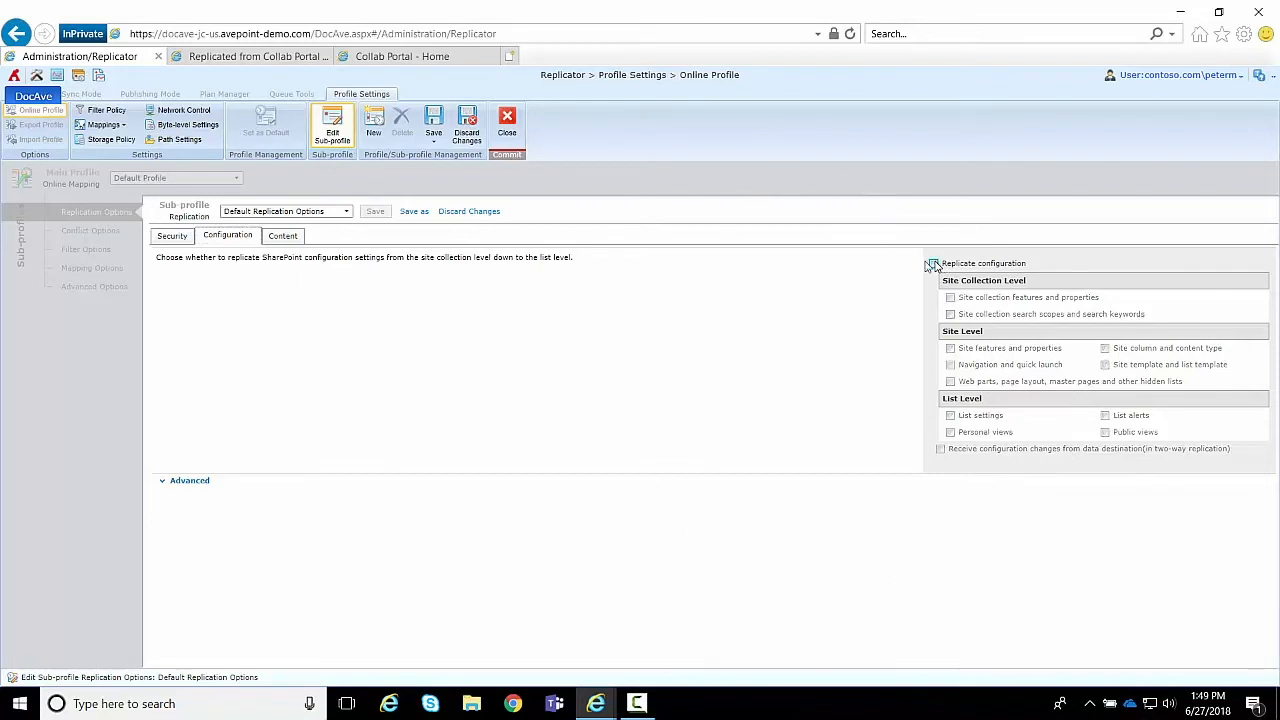
{"action": "left_click", "coordinate": [189, 481]}
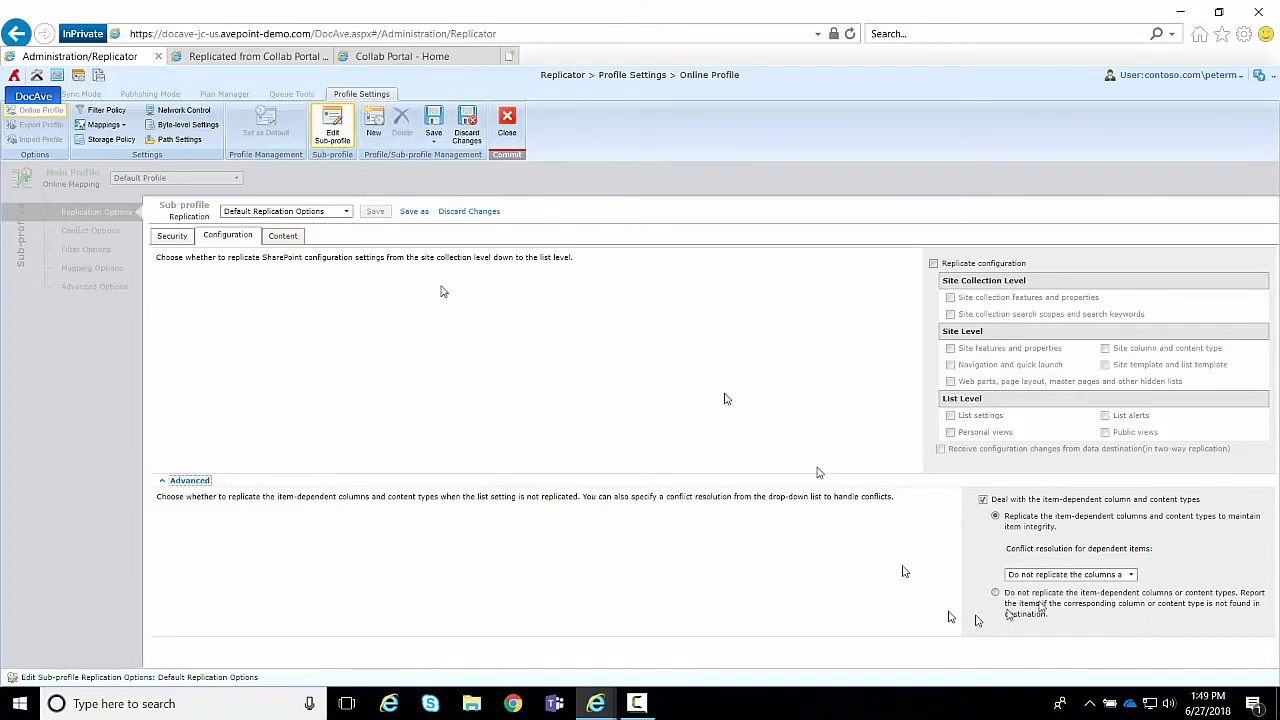
{"action": "left_click", "coordinate": [983, 499]}
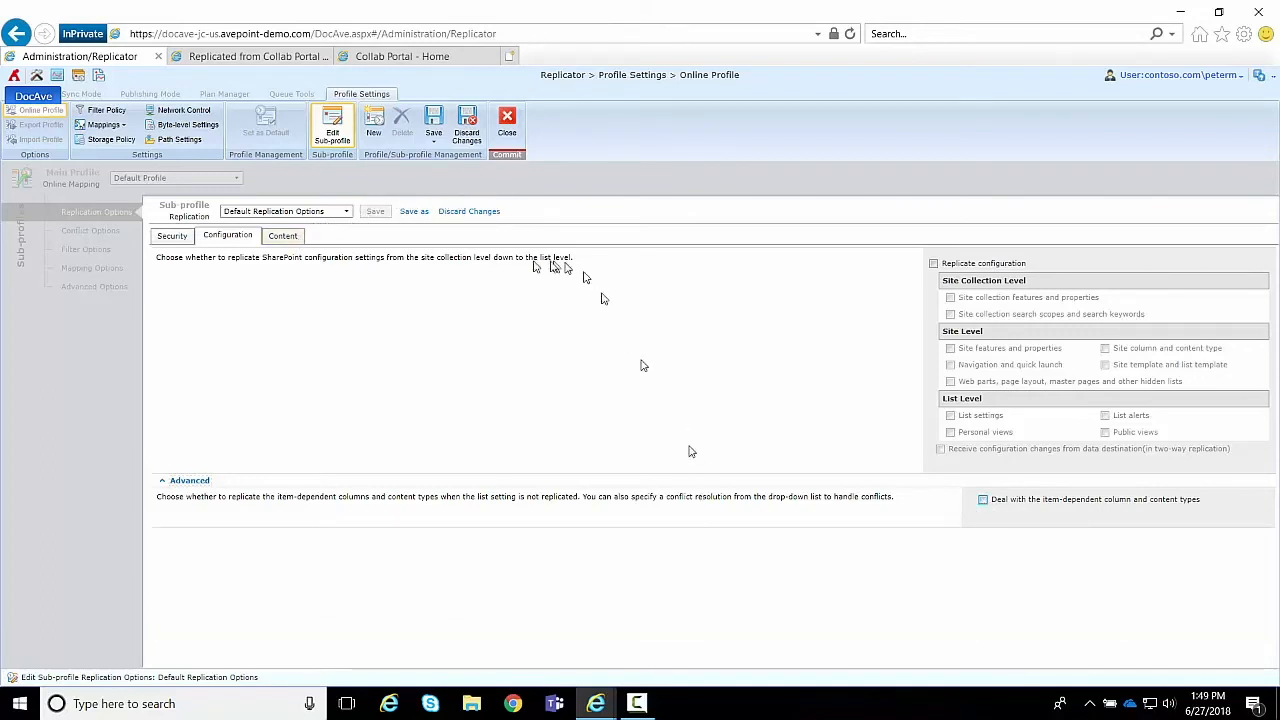
Turn off metadata service replication in the content options and save the settings as a new sub-profile named Content Only 2.
{"action": "left_click", "coordinate": [282, 235]}
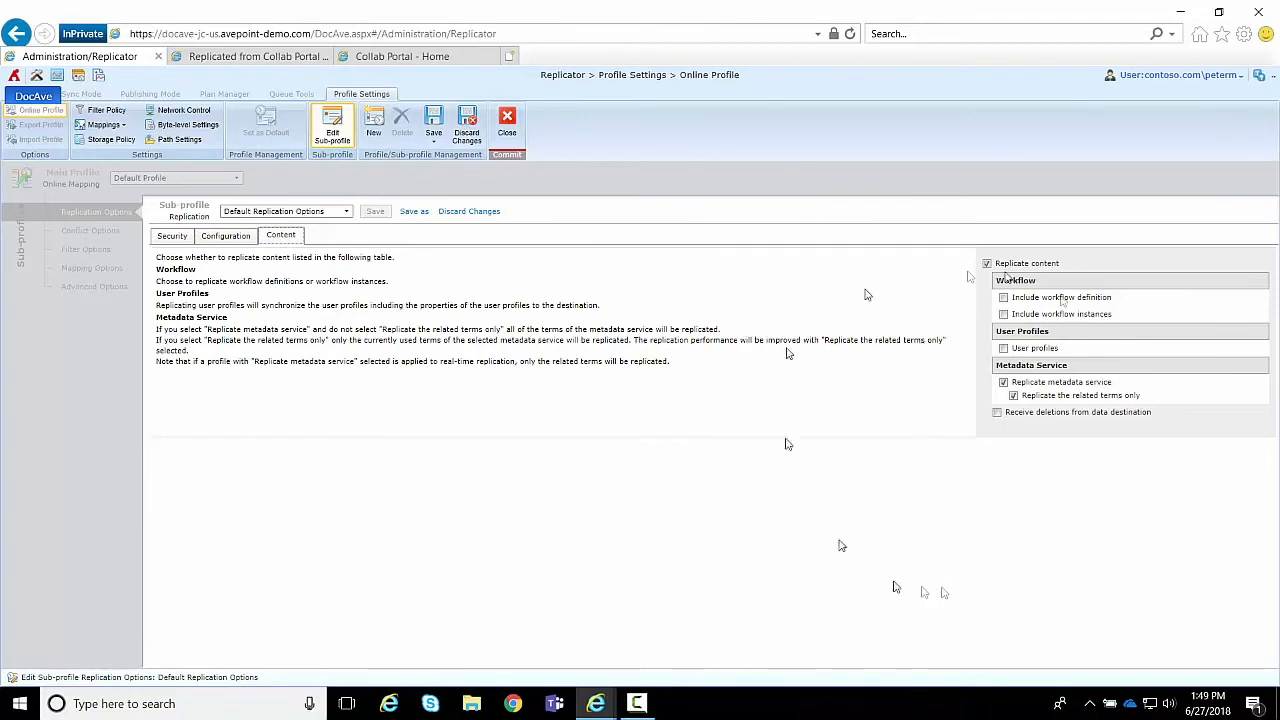
{"action": "left_click", "coordinate": [1003, 382]}
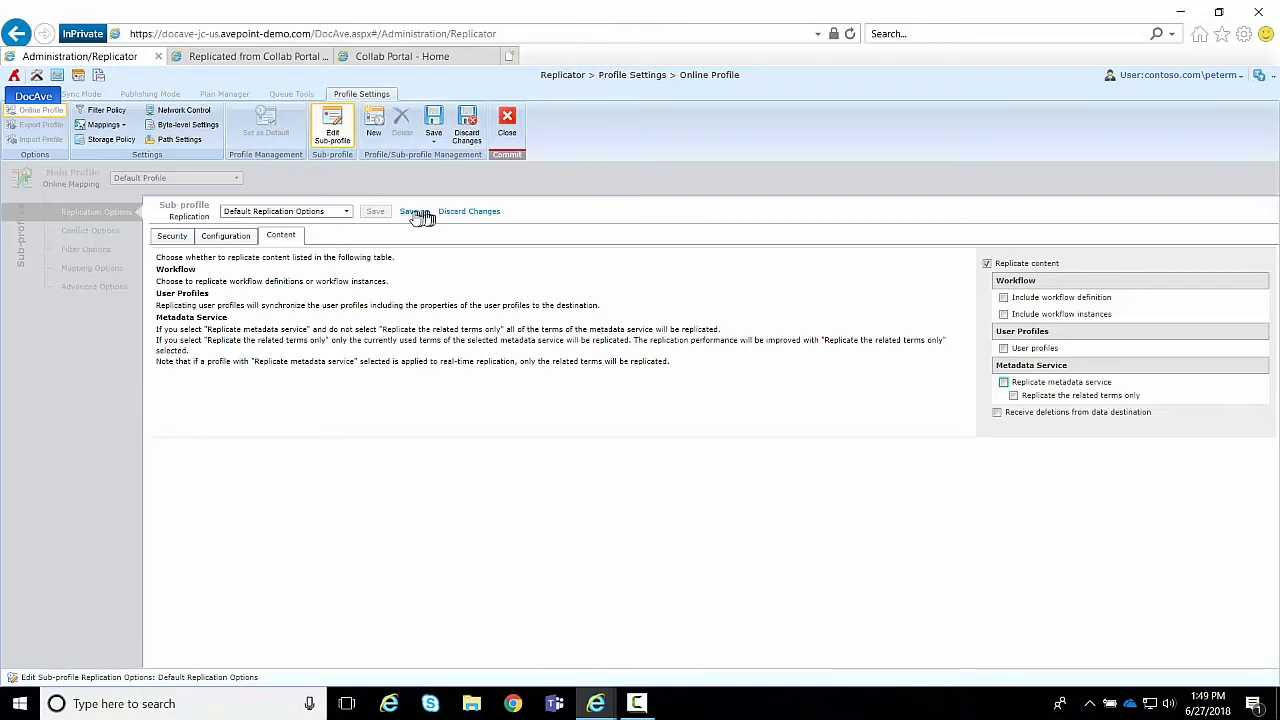
{"action": "left_click", "coordinate": [415, 212]}
{"action": "left_click", "coordinate": [630, 384]}
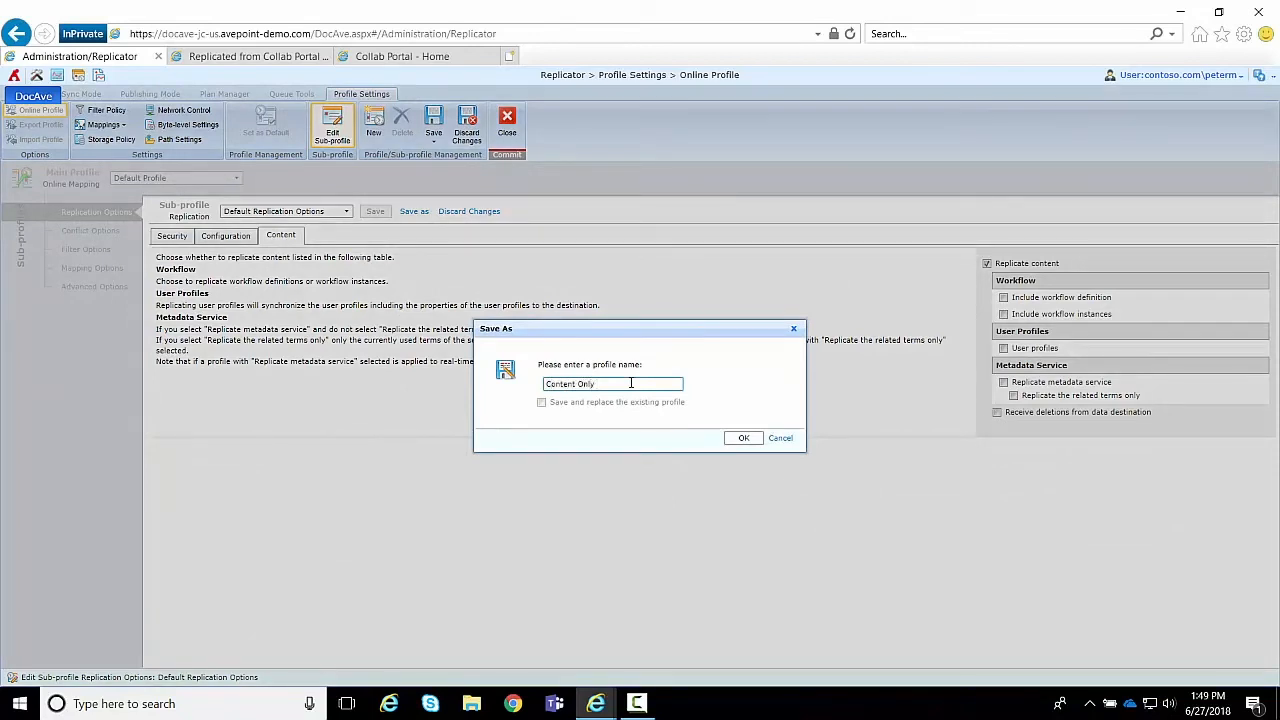
{"action": "type", "text": "Content Only 2"}
{"action": "left_click", "coordinate": [748, 439]}
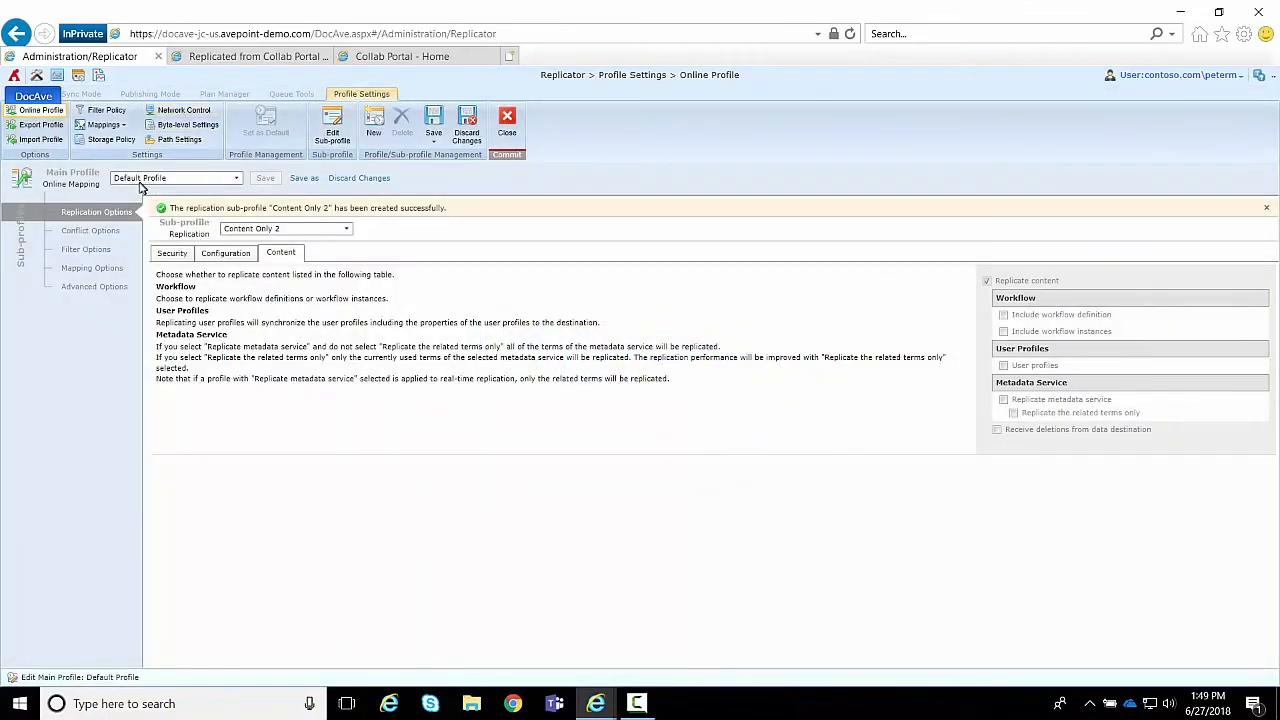
Examine the online profile's conflict, filter, mapping and advanced options, including the available column mapping and network control choices.
{"action": "left_click", "coordinate": [90, 231]}
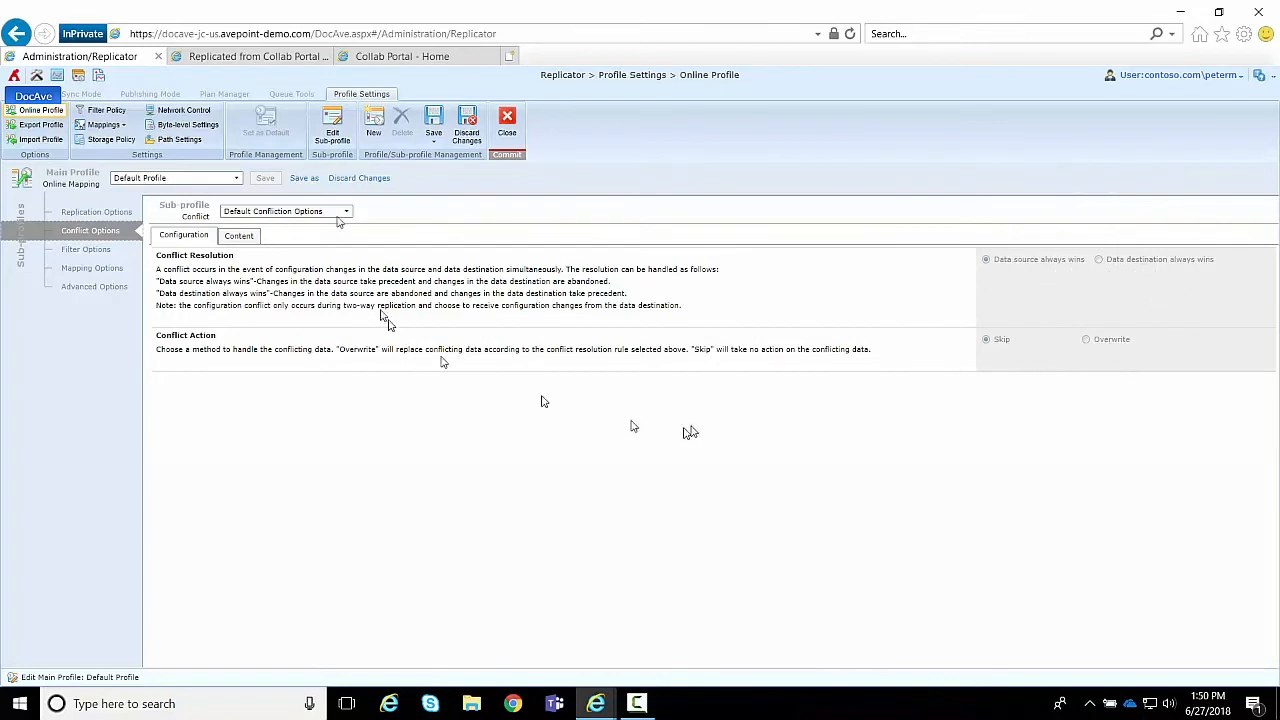
{"action": "left_click", "coordinate": [240, 240]}
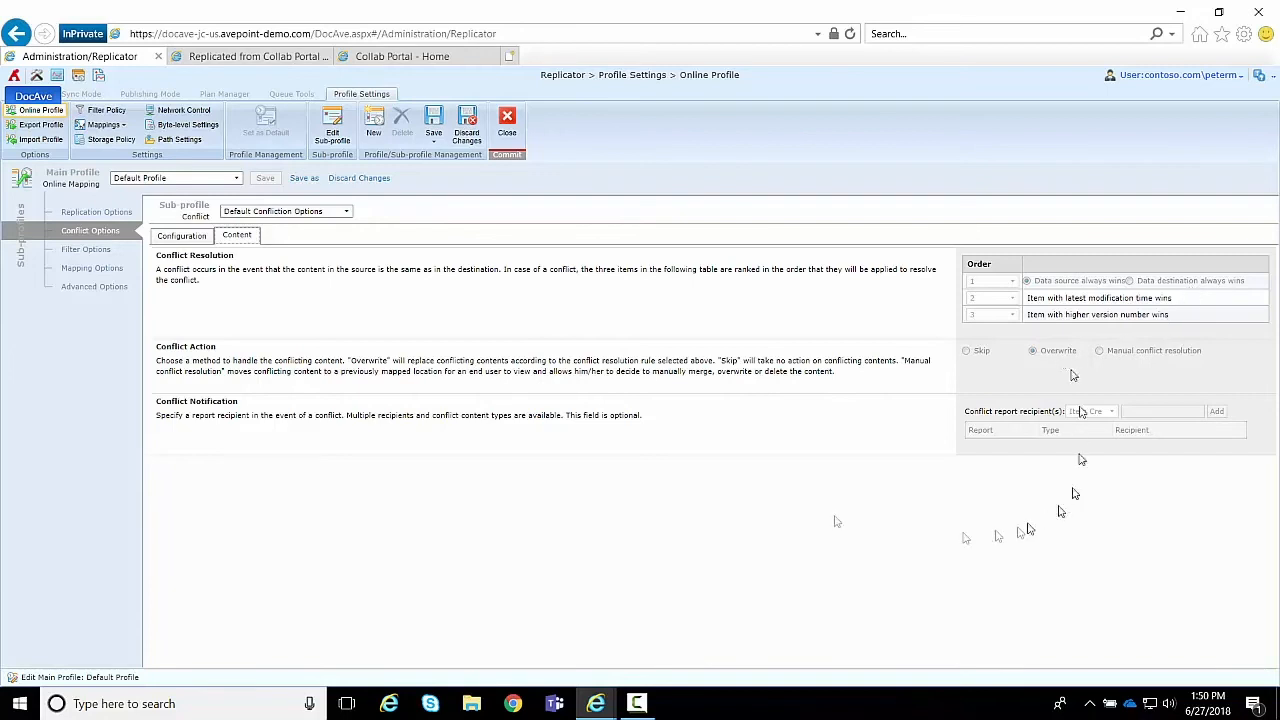
{"action": "left_click", "coordinate": [88, 250]}
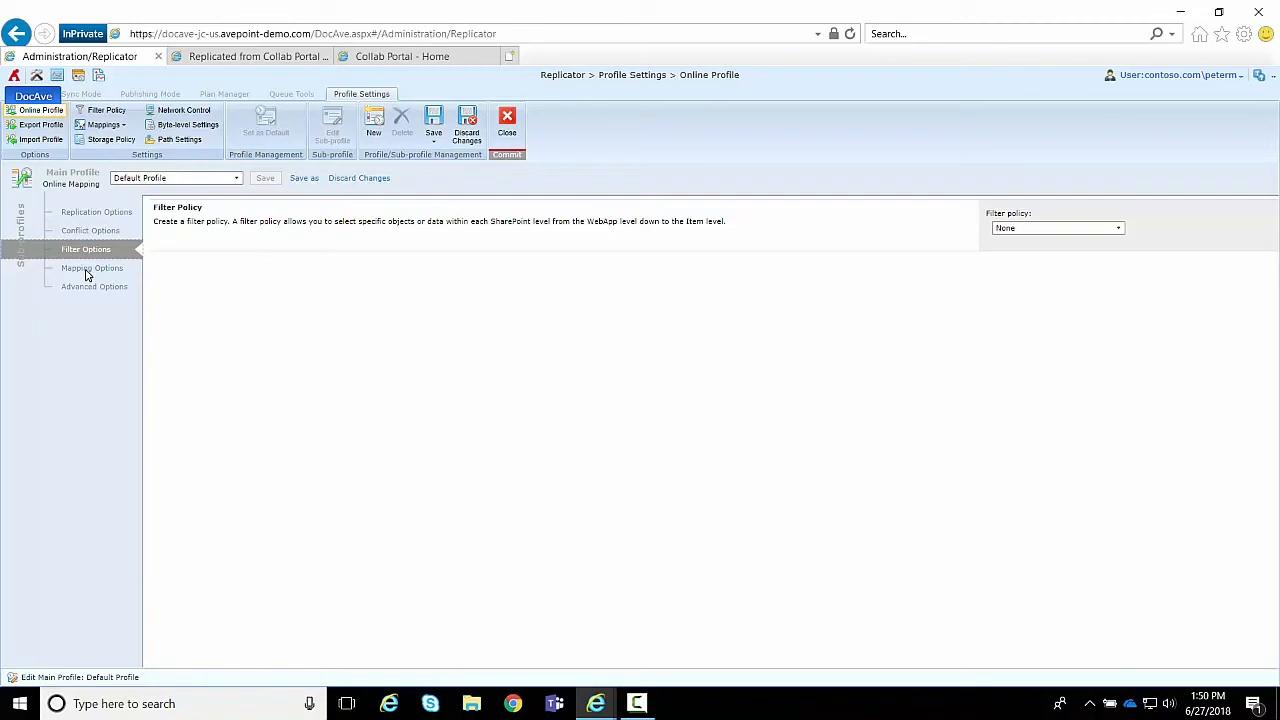
{"action": "left_click", "coordinate": [88, 270]}
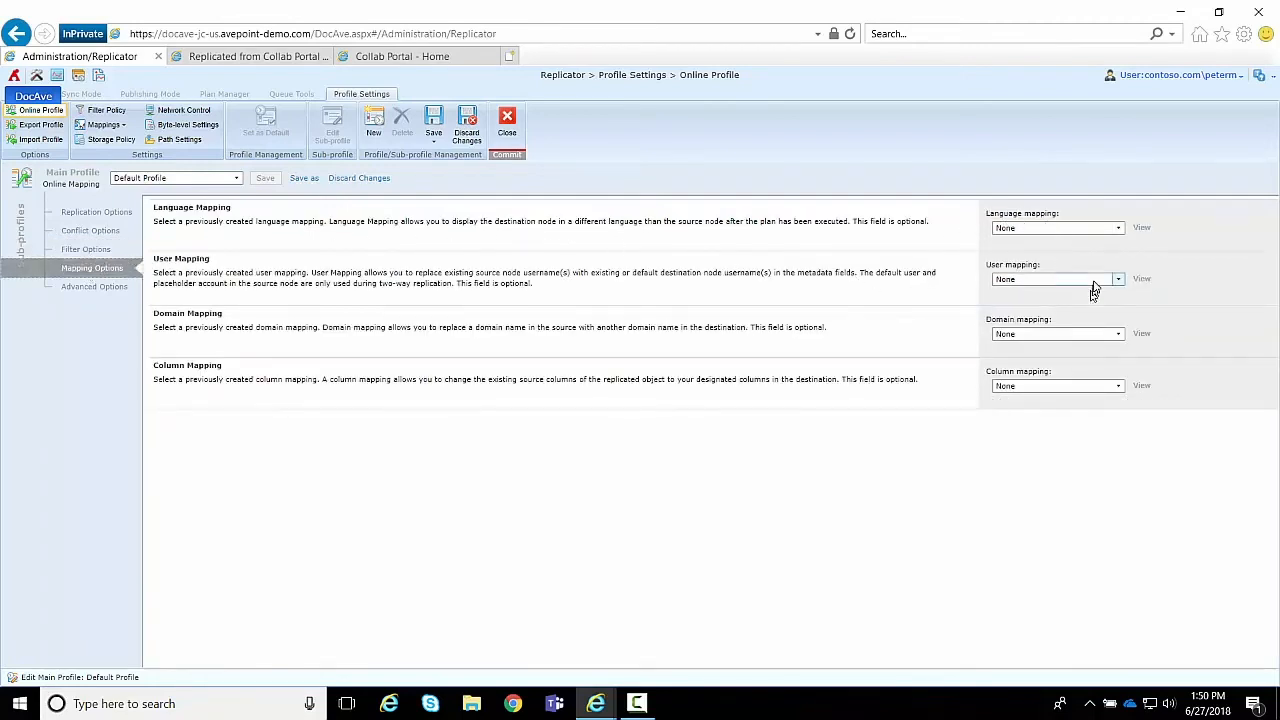
{"action": "left_click", "coordinate": [1092, 388]}
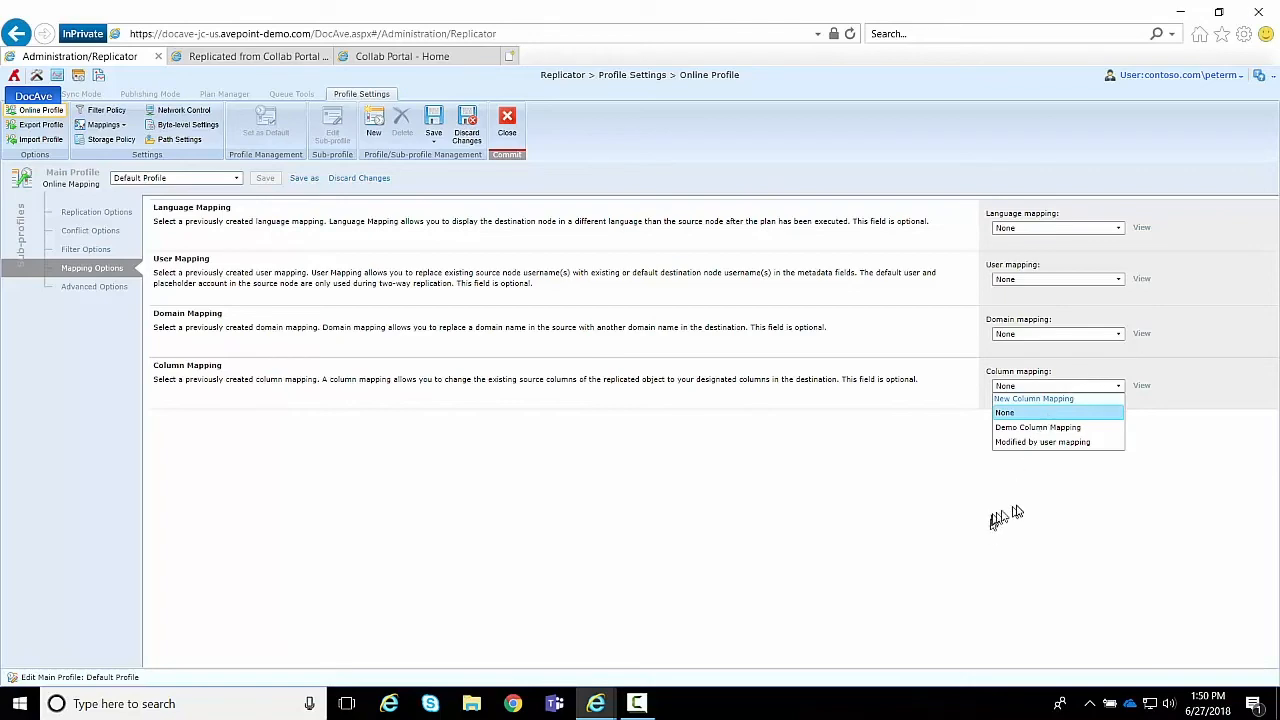
{"action": "left_click", "coordinate": [72, 290]}
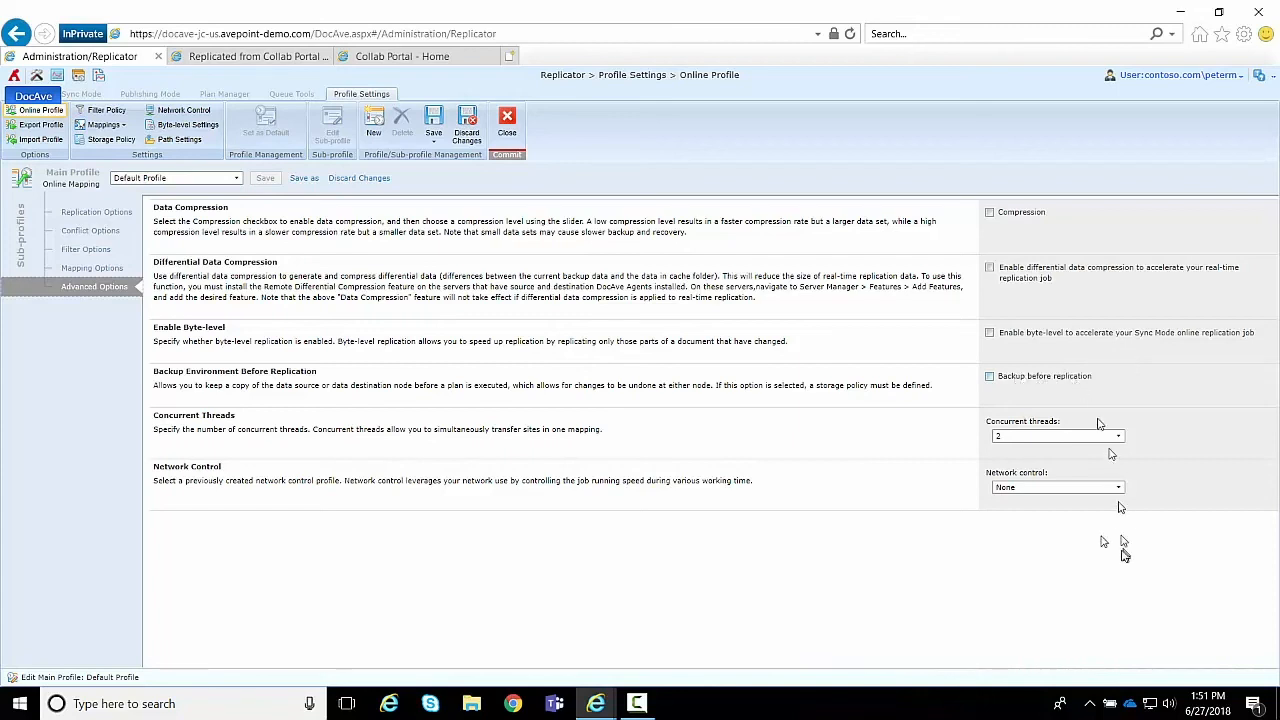
{"action": "left_click", "coordinate": [1082, 489]}
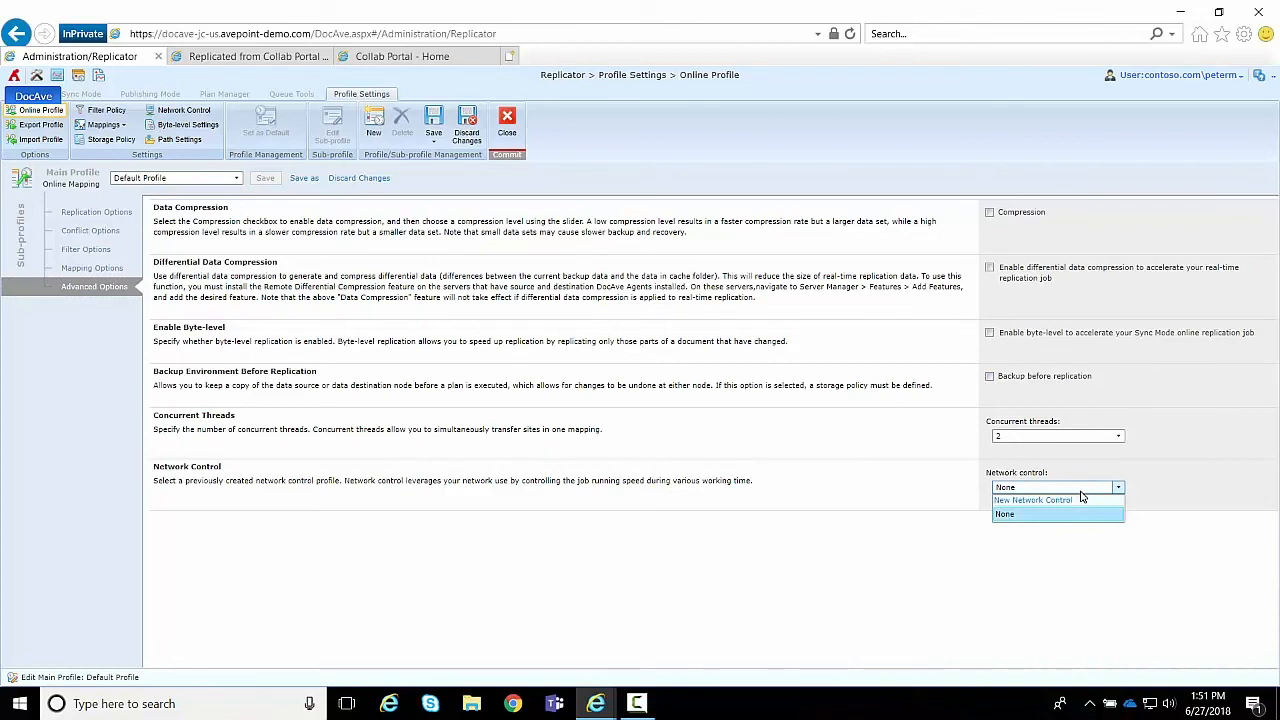
{"action": "left_click", "coordinate": [574, 602]}
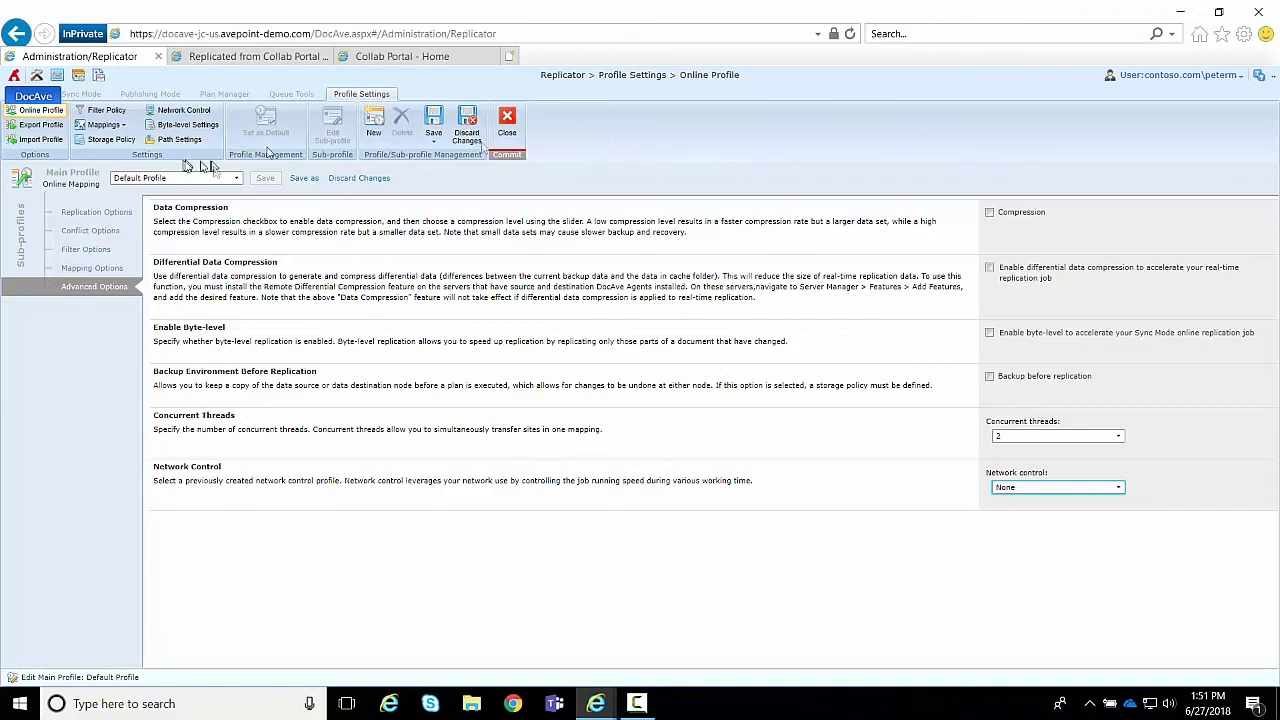
Save the main profile as a new profile named Content Only and close the profile settings.
{"action": "left_click", "coordinate": [304, 179]}
{"action": "left_click", "coordinate": [652, 383]}
{"action": "type", "text": "Content Only"}
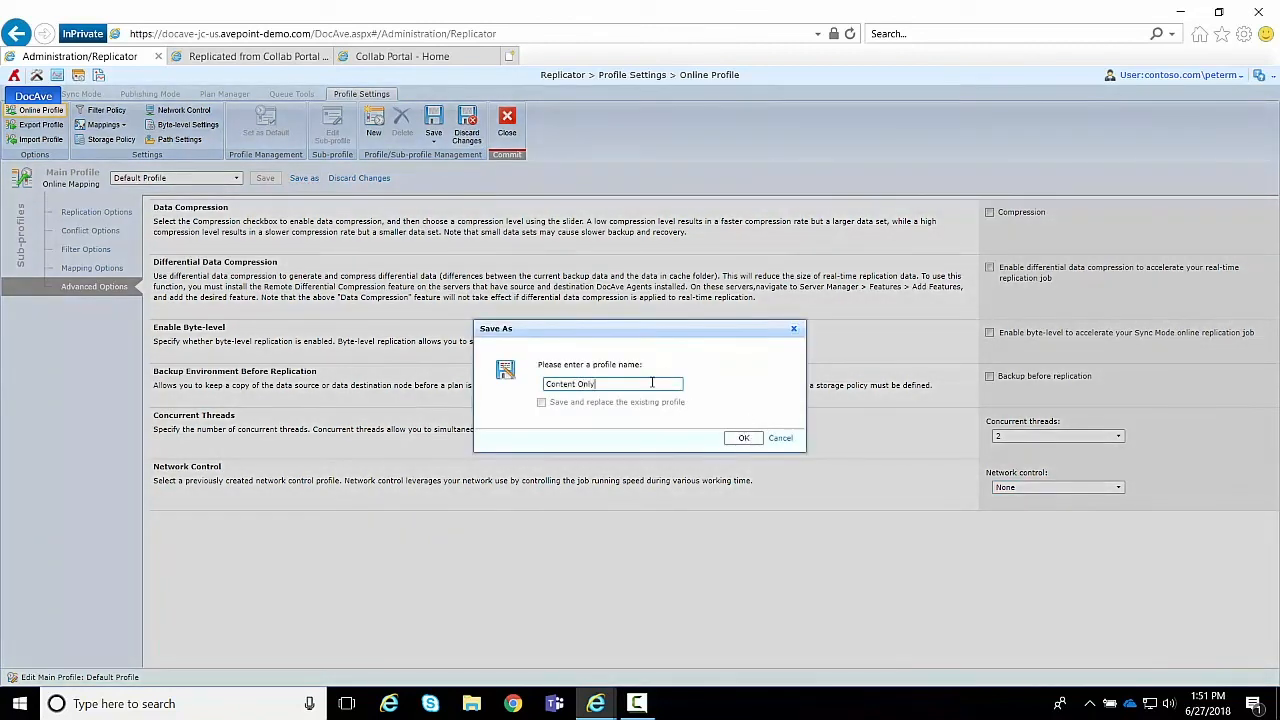
{"action": "left_click", "coordinate": [744, 440]}
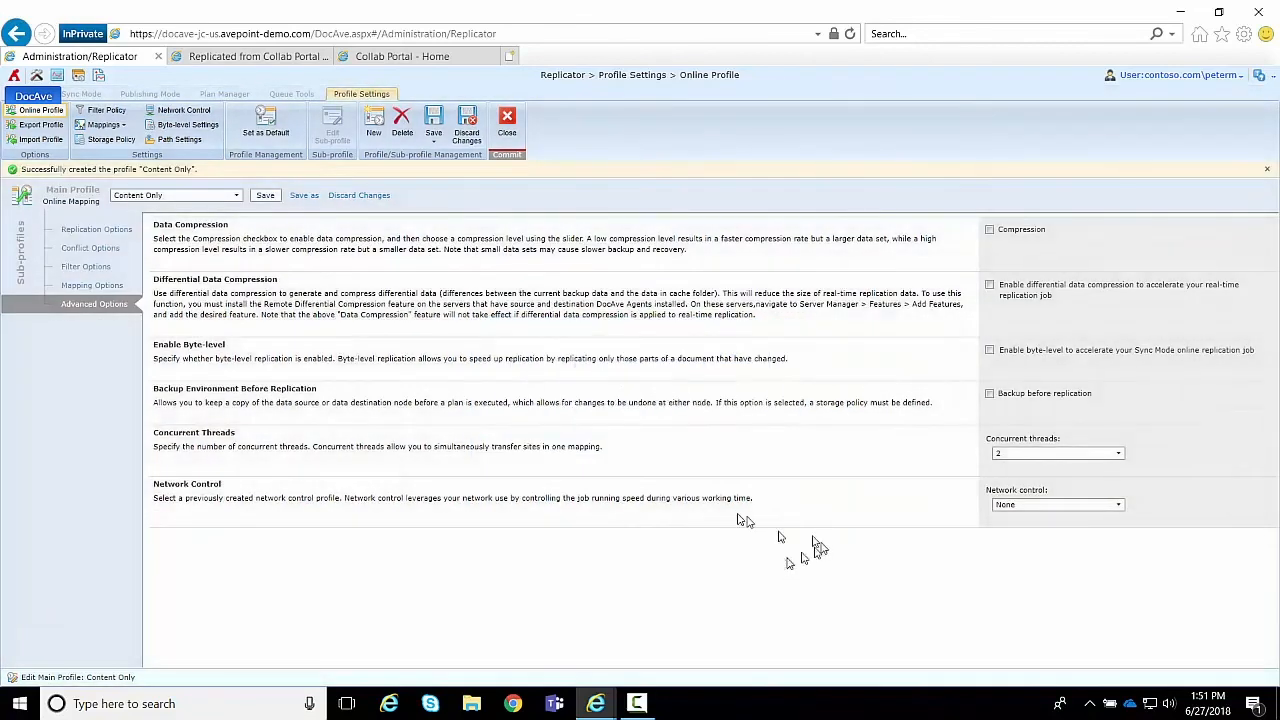
{"action": "left_click", "coordinate": [507, 120]}
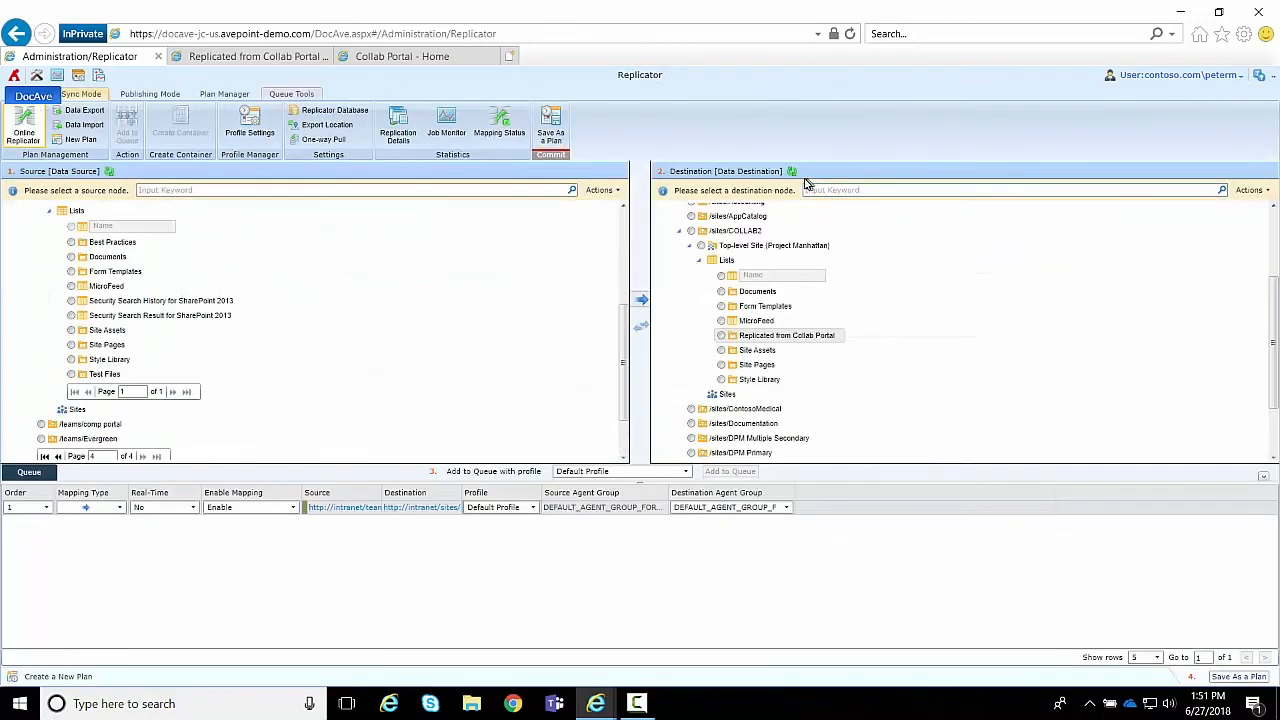